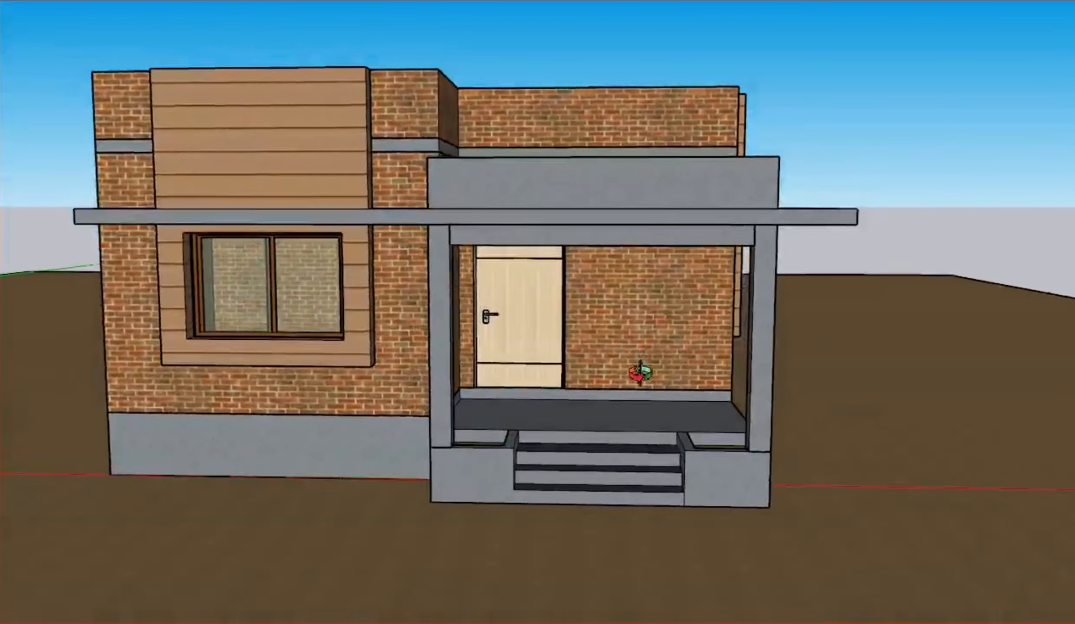
Step: Select the wood cladding frame around the front window and measure its part above the canopy
click(183, 129)
middle_drag(220, 225, 143, 338)
key(t)
scroll(299, 115, up, 7)
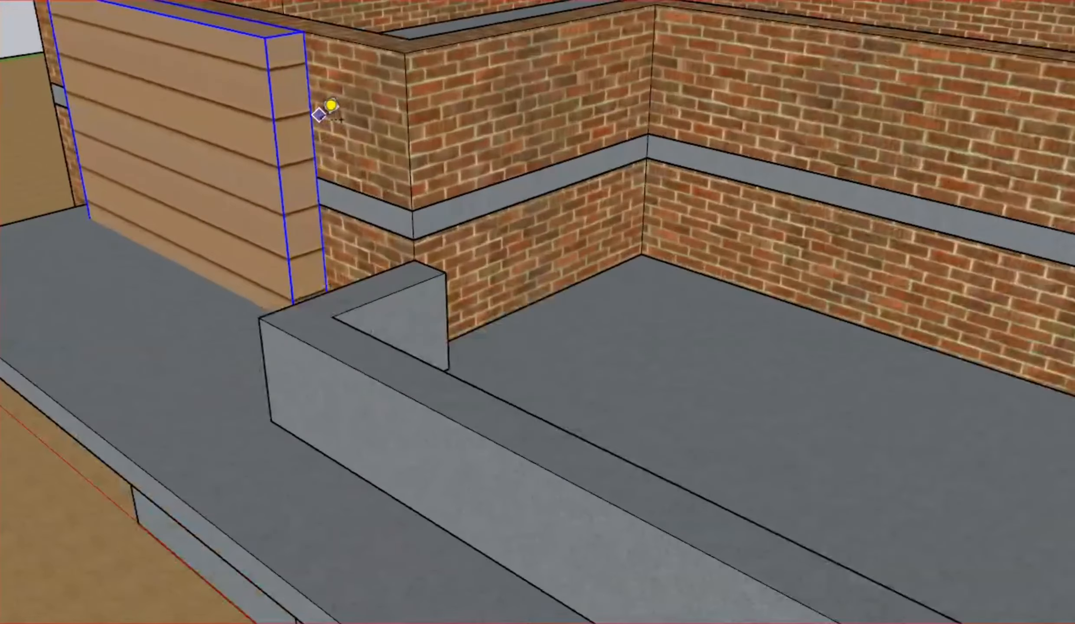
key(space)
scroll(407, 203, down, 5)
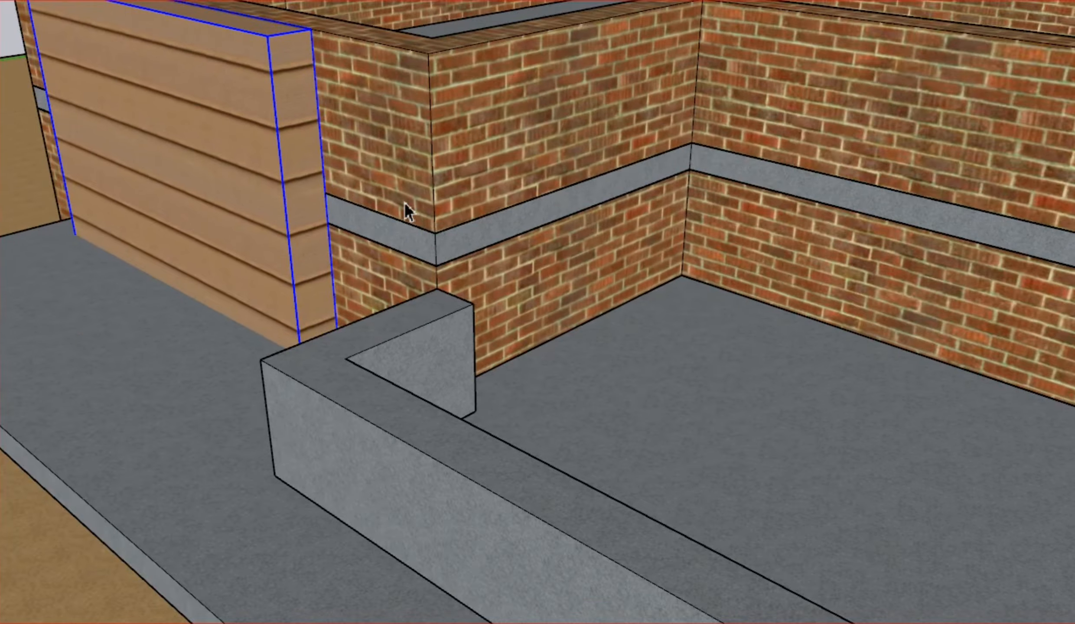
middle_drag(433, 250, 440, 89)
middle_drag(367, 286, 269, 213)
scroll(201, 258, down, 4)
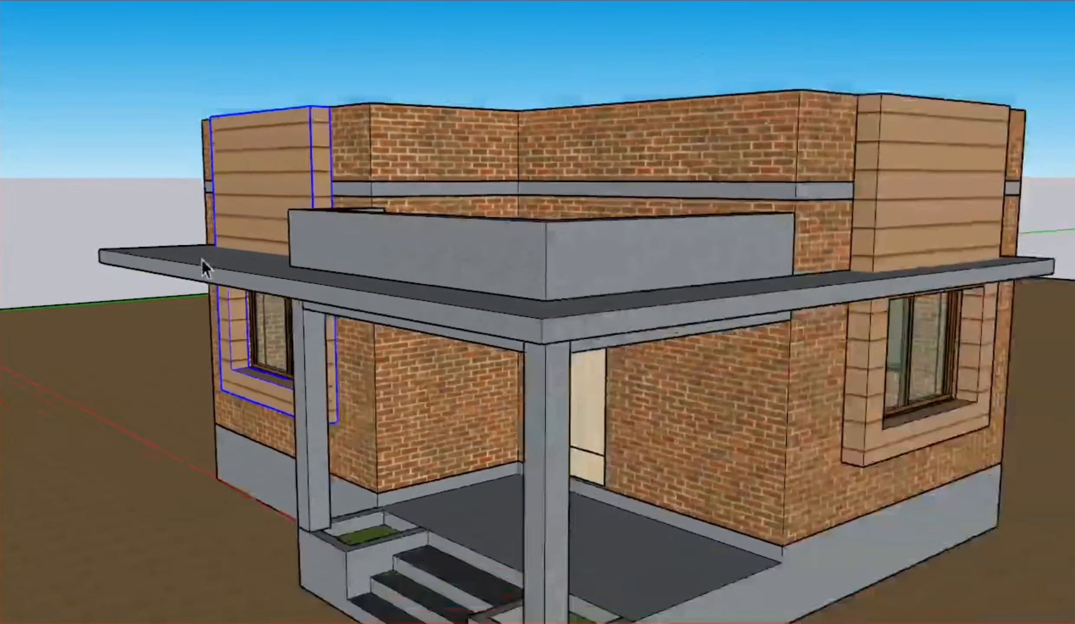
Step: Measure the wood cladding above the canopy on the side wall
middle_drag(382, 268, 254, 362)
scroll(362, 264, down, 2)
middle_drag(470, 273, 598, 342)
key(t)
scroll(655, 296, up, 3)
scroll(656, 295, up, 3)
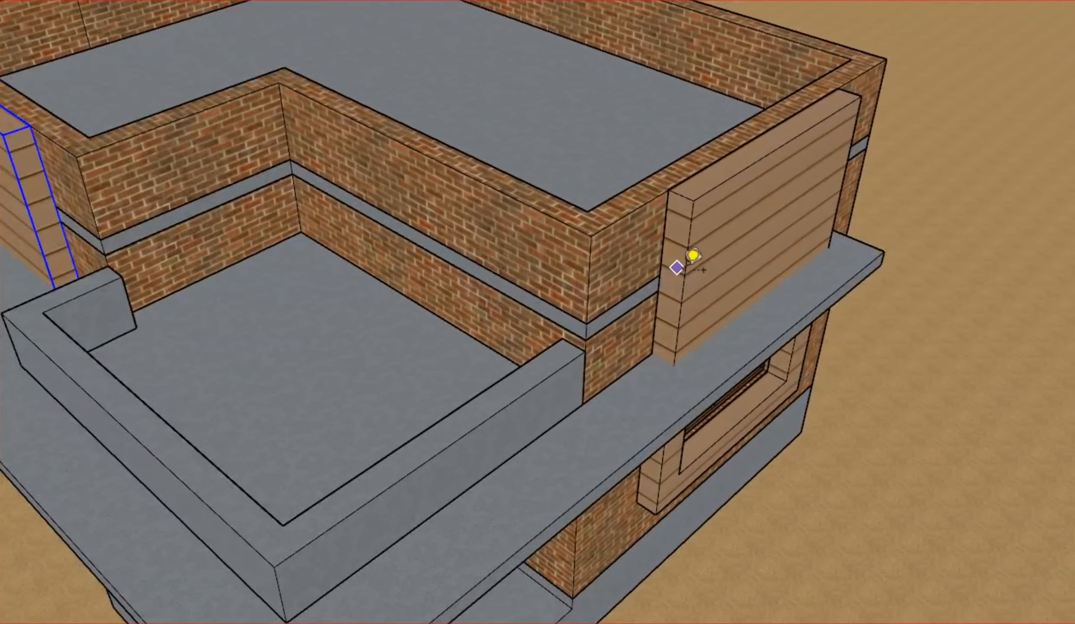
scroll(626, 278, down, 4)
Step: Measure the wood surround of the side window below the canopy
middle_drag(626, 281, 552, 233)
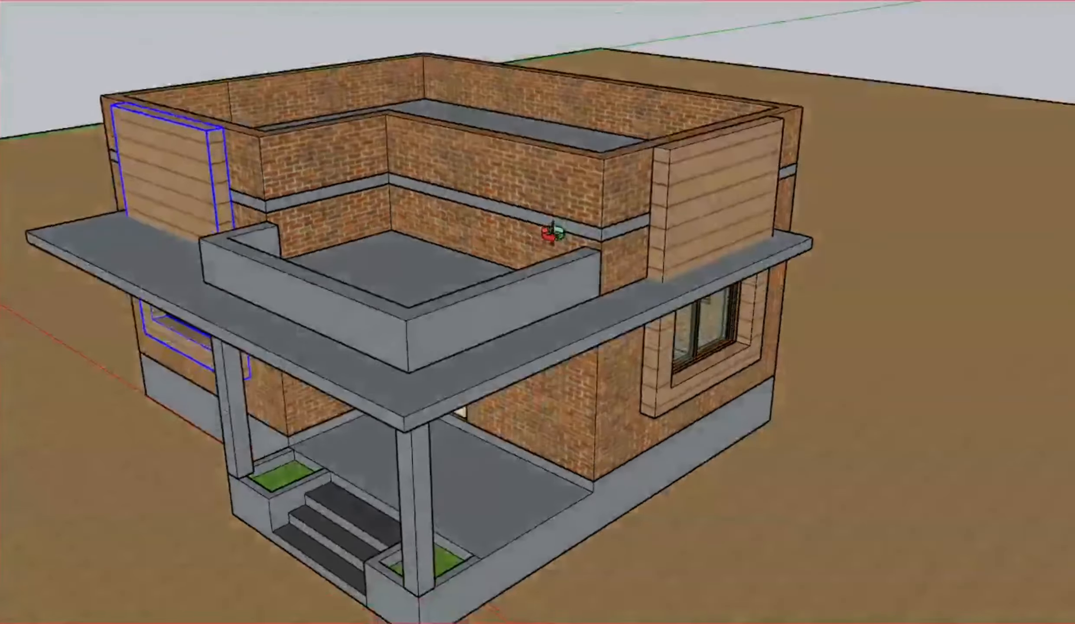
scroll(769, 356, up, 5)
scroll(769, 356, up, 2)
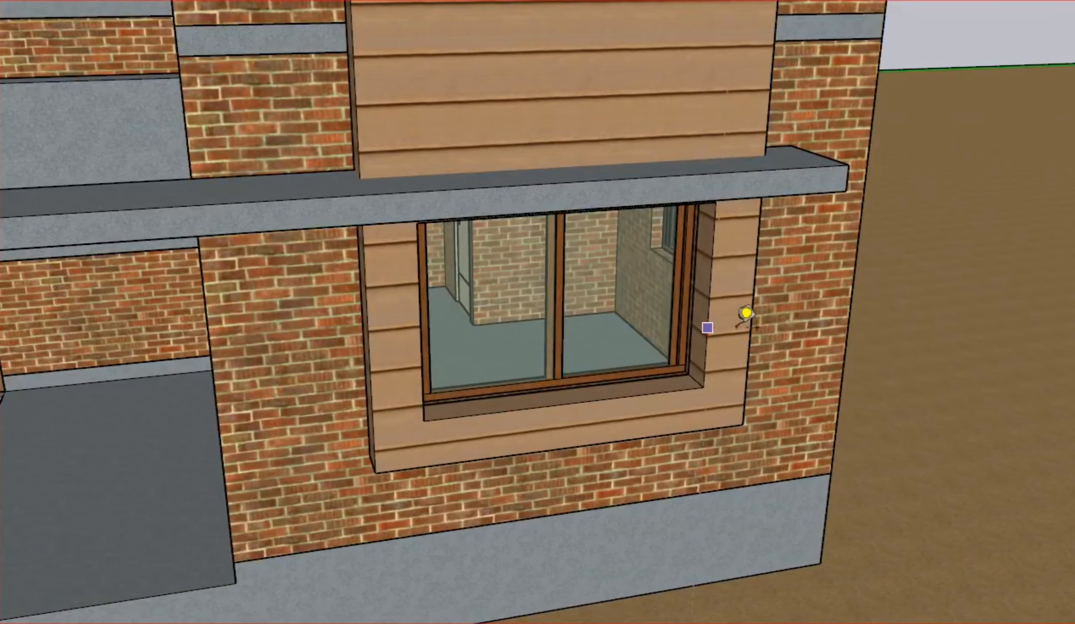
scroll(780, 333, down, 6)
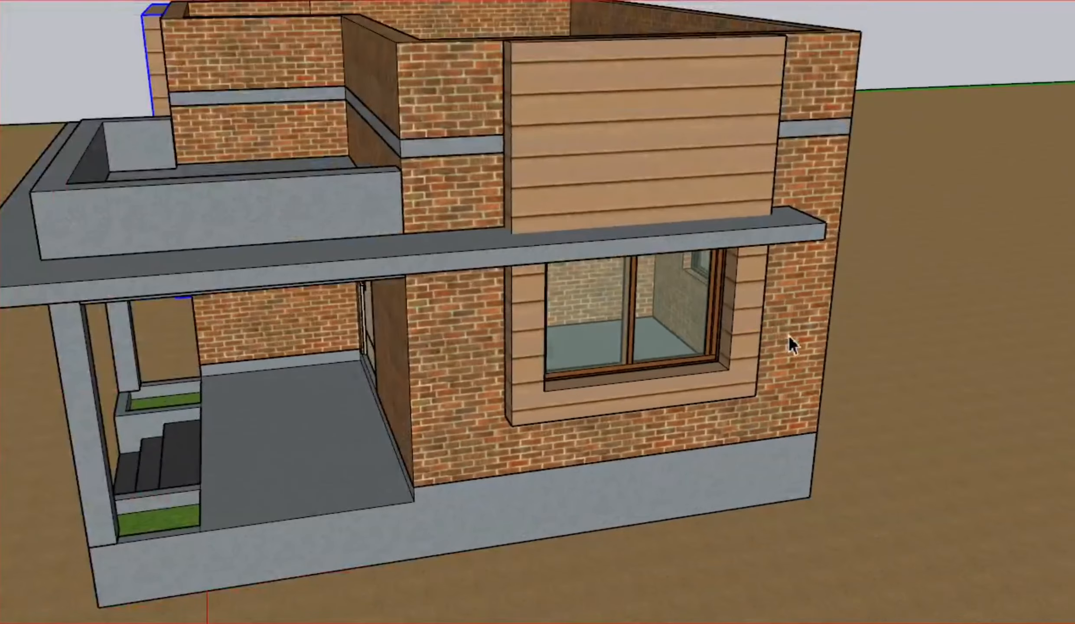
Step: Measure the entrance steps between the two planters at the porch
mouse_move(572, 346)
middle_down()
mouse_move(609, 379)
mouse_move(715, 390)
middle_up()
scroll(459, 552, up, 4)
middle_drag(458, 553, 600, 536)
scroll(308, 593, up, 3)
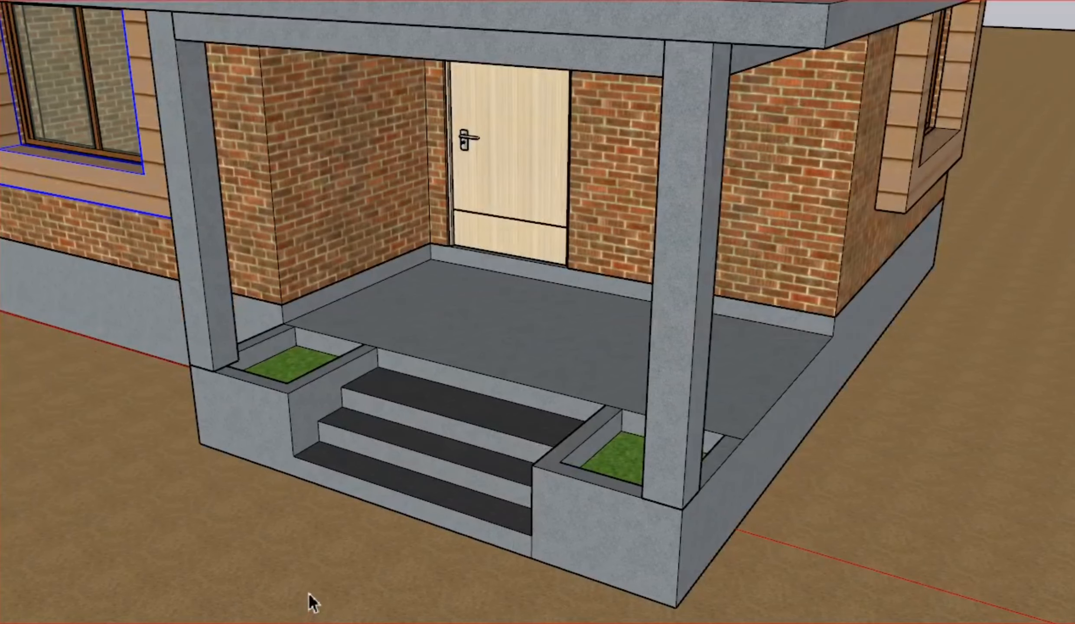
middle_drag(359, 486, 412, 551)
scroll(402, 540, up, 2)
key(t)
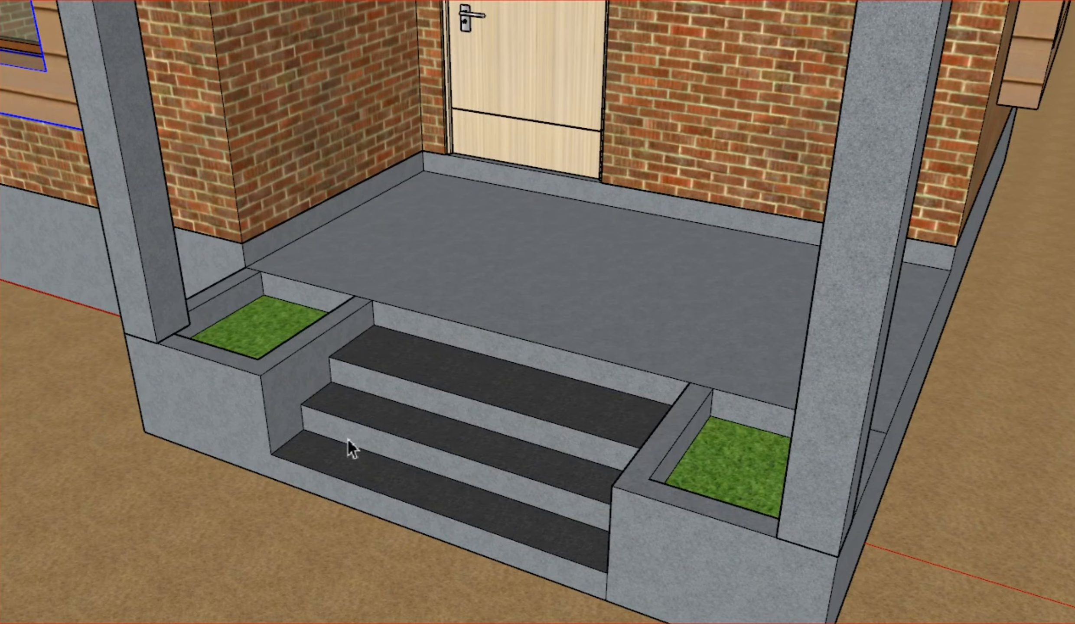
Step: Measure the length and width of the grass planter beside the entrance steps
middle_drag(346, 438, 411, 514)
scroll(410, 514, down, 3)
key(t)
scroll(272, 397, up, 4)
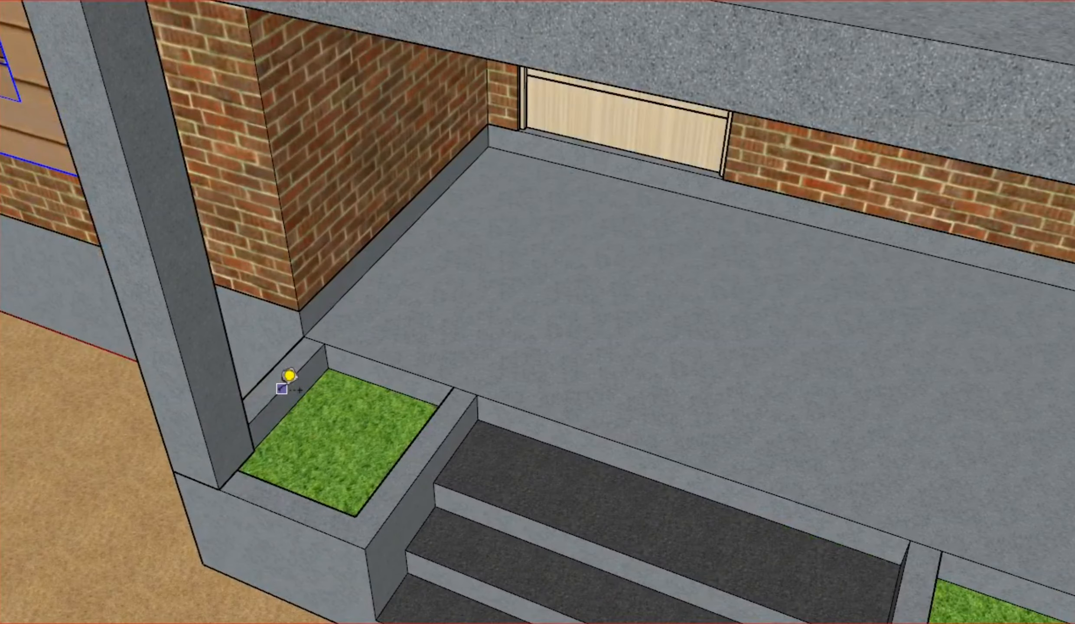
click(432, 419)
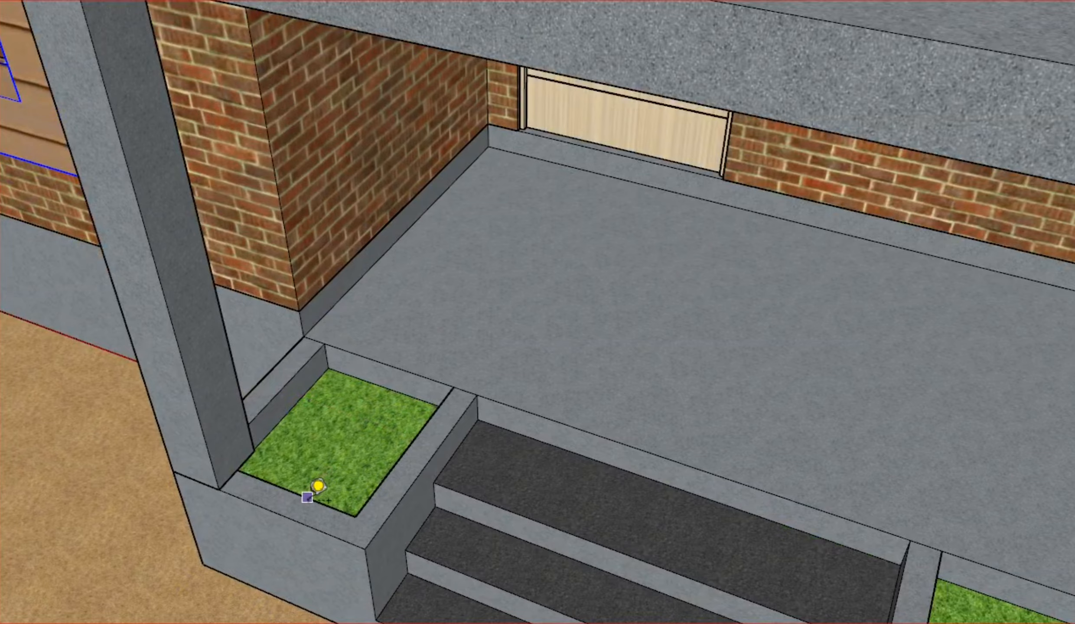
key(space)
scroll(309, 321, down, 3)
scroll(461, 477, down, 3)
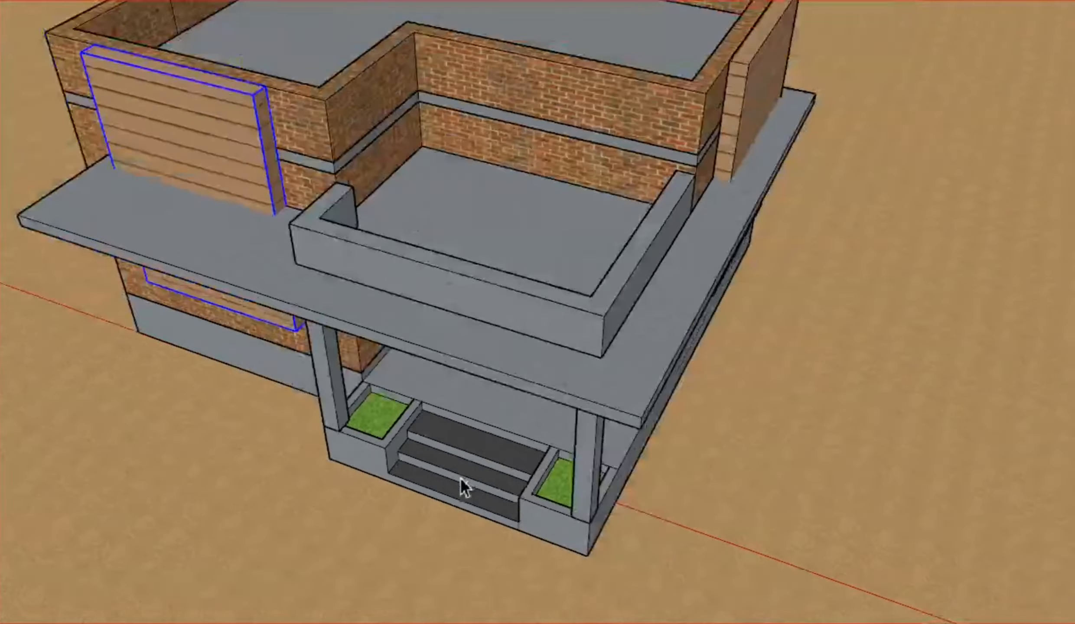
Step: Measure the porch floor from the top of the steps toward the entrance wall
mouse_move(461, 477)
middle_down()
mouse_move(322, 261)
mouse_move(425, 297)
mouse_move(520, 480)
middle_up()
scroll(433, 310, up, 3)
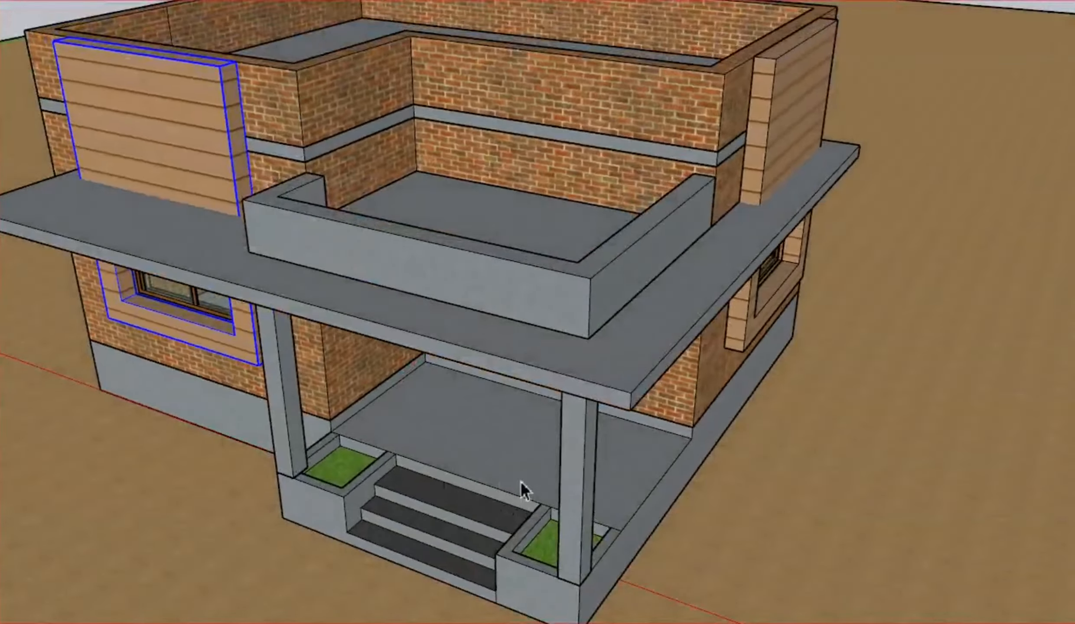
scroll(519, 480, up, 5)
key(t)
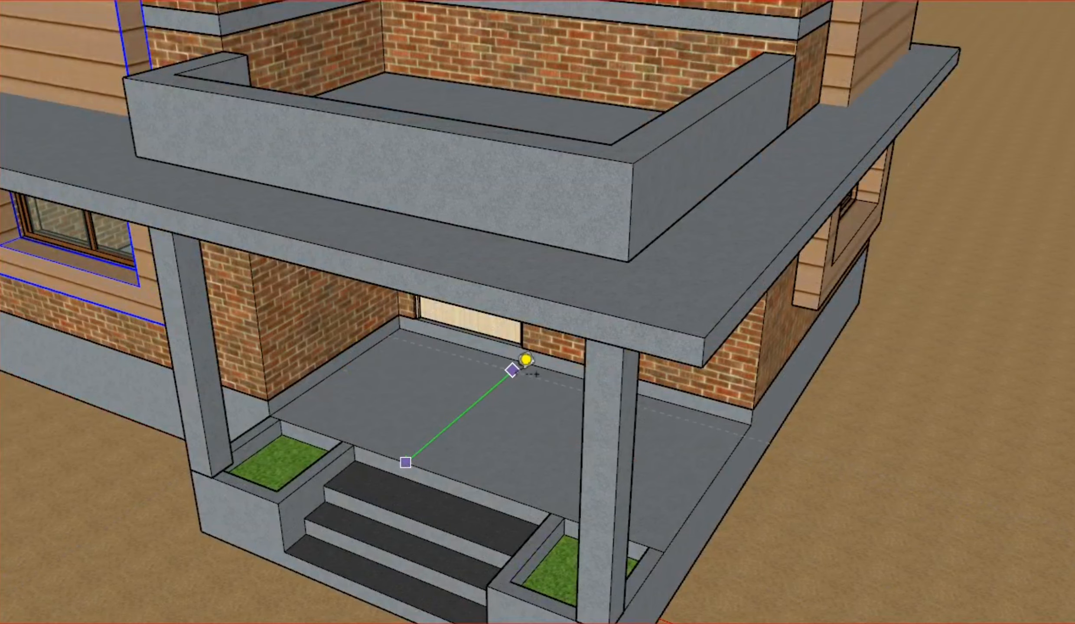
scroll(520, 371, down, 5)
Step: Hide the roof slabs, parapet walls and canopy to expose the ground-floor rooms from above
middle_drag(504, 504, 439, 383)
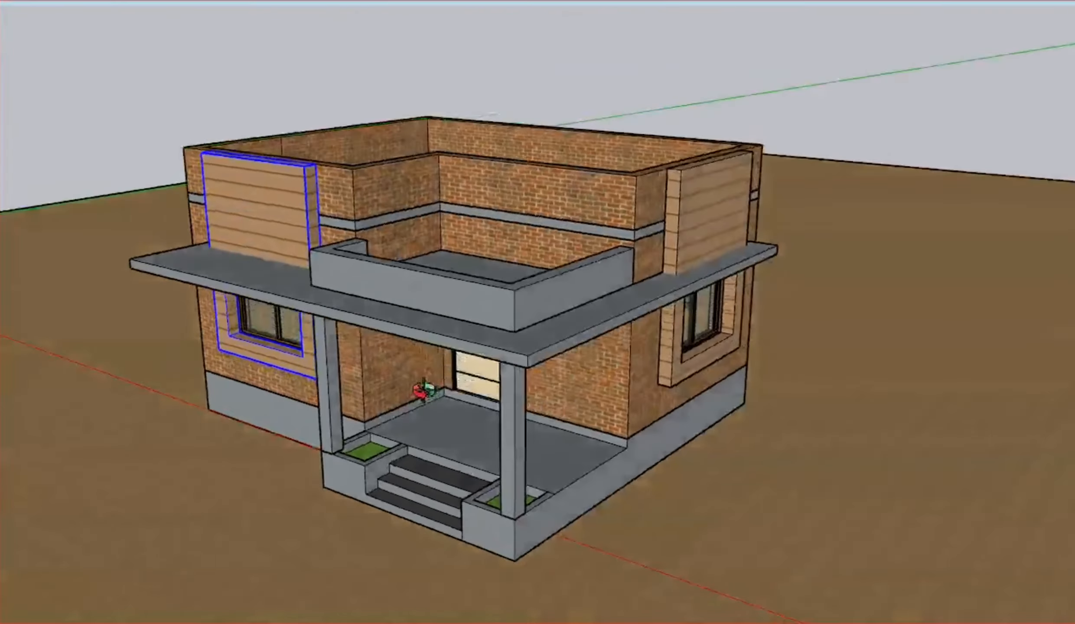
scroll(440, 383, up, 2)
middle_drag(410, 311, 475, 343)
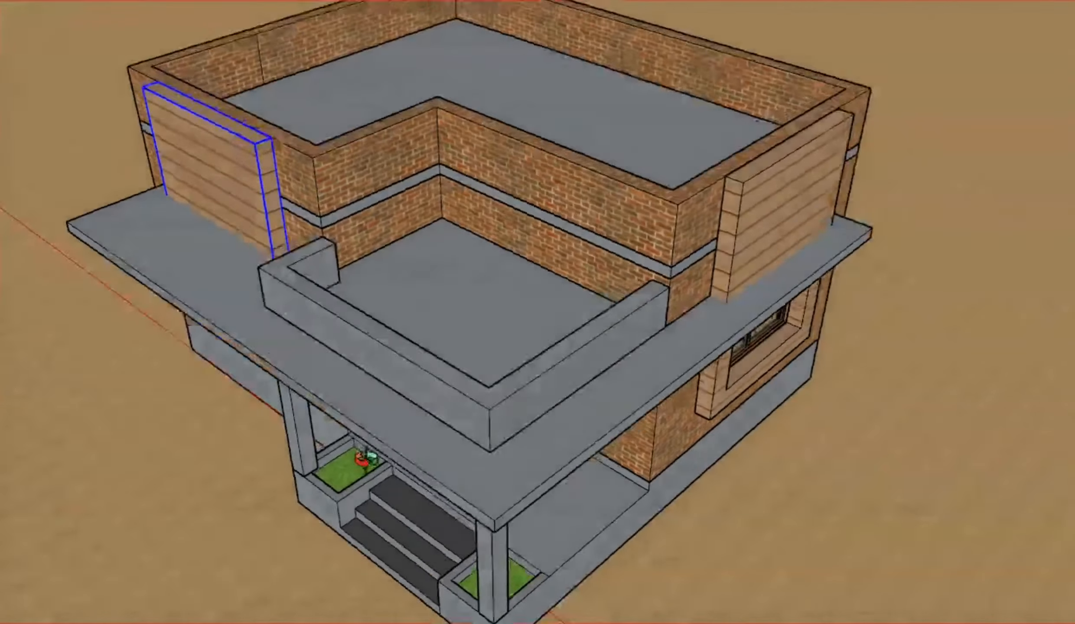
scroll(475, 343, up, 3)
scroll(525, 419, down, 3)
mouse_move(525, 420)
middle_down()
mouse_move(470, 312)
mouse_move(603, 395)
middle_up()
mouse_move(602, 182)
middle_down()
mouse_move(596, 230)
mouse_move(557, 299)
mouse_move(505, 342)
middle_up()
mouse_move(737, 490)
middle_down()
mouse_move(713, 593)
mouse_move(689, 622)
mouse_move(672, 623)
middle_up()
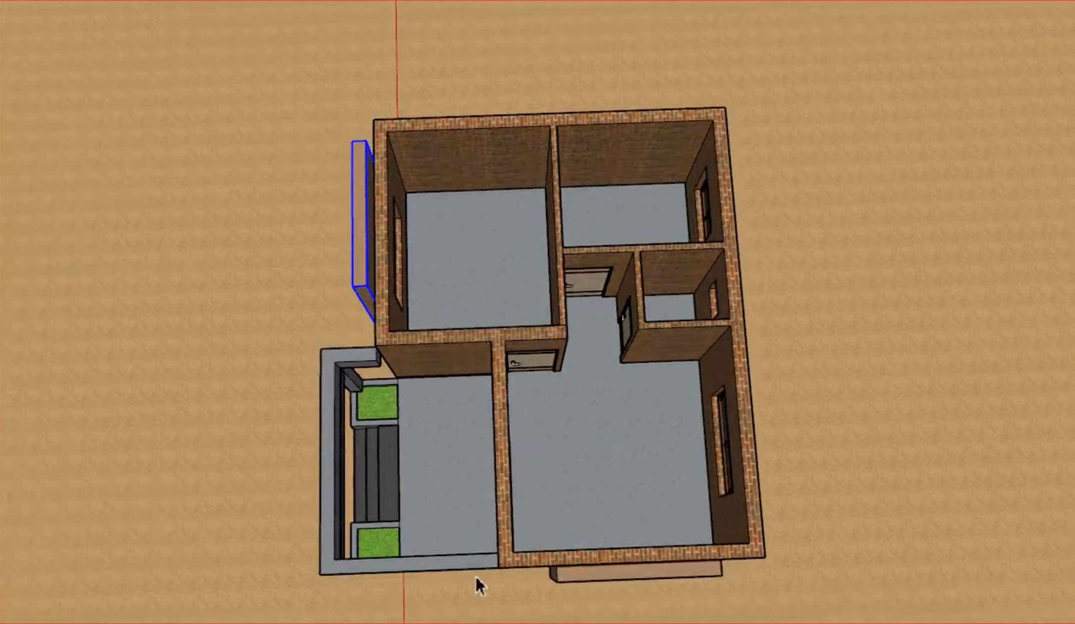
Step: Measure the porch floor's depth from steps to entrance wall and its length from the brick side wall to the outer edge
scroll(422, 523, up, 8)
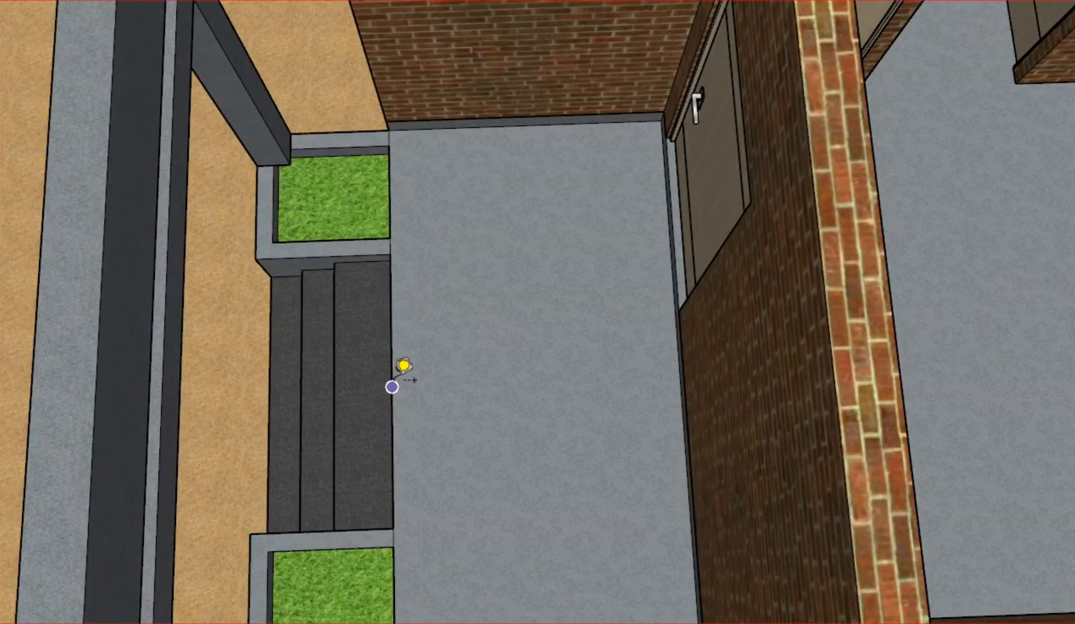
click(680, 376)
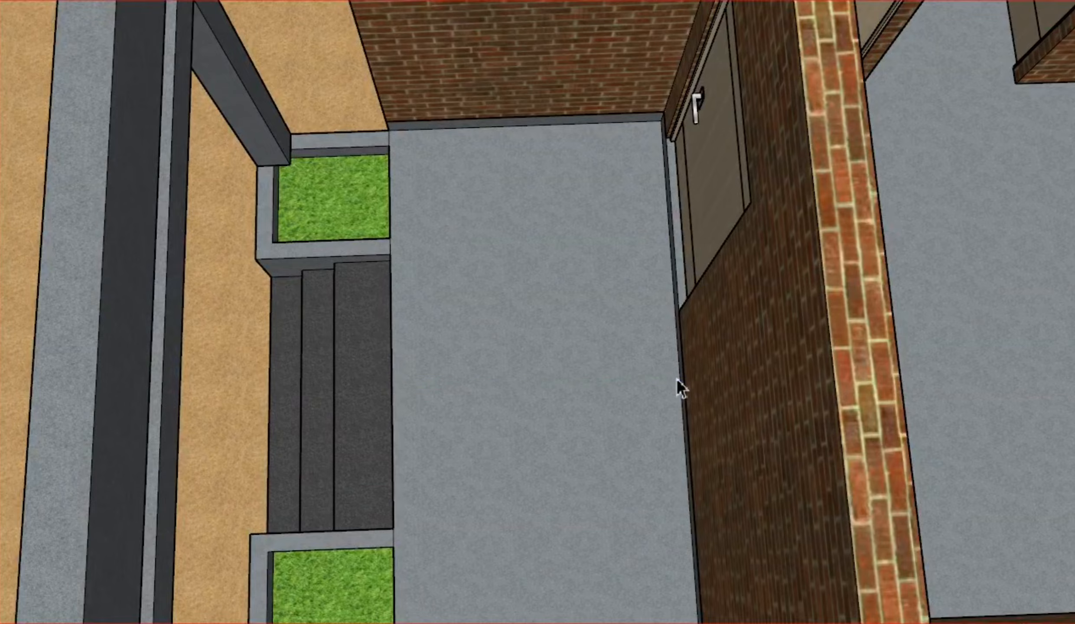
scroll(544, 276, down, 5)
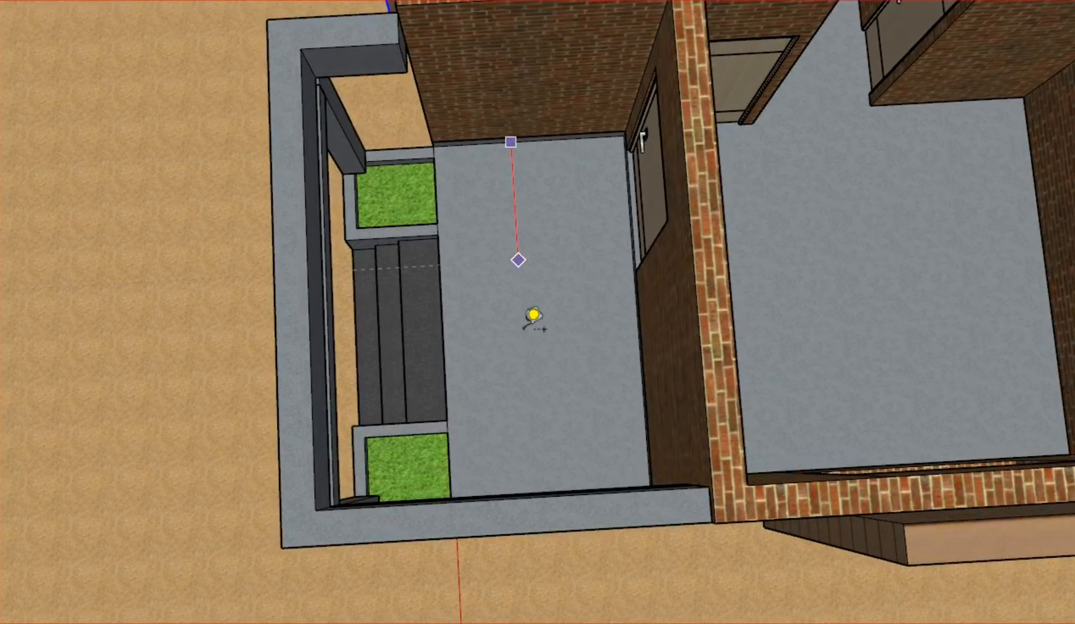
middle_drag(533, 314, 657, 476)
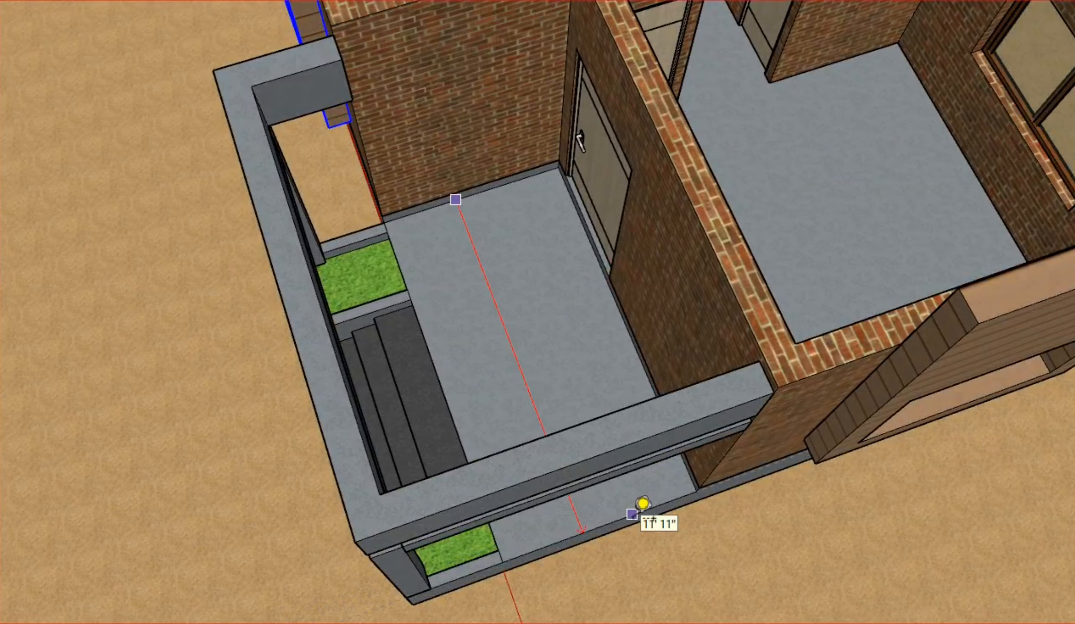
key(space)
Step: Hide the entrance door on the porch and measure the width of its opening
scroll(426, 474, down, 4)
middle_drag(403, 416, 312, 382)
scroll(373, 377, down, 3)
middle_drag(278, 473, 414, 446)
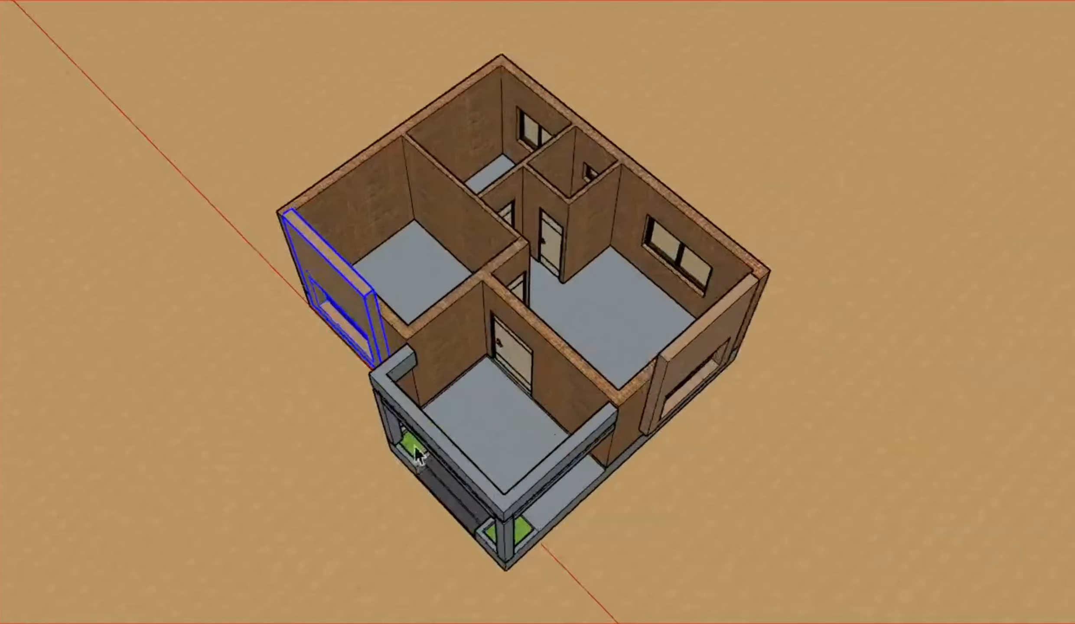
scroll(491, 365, up, 5)
right_click(564, 268)
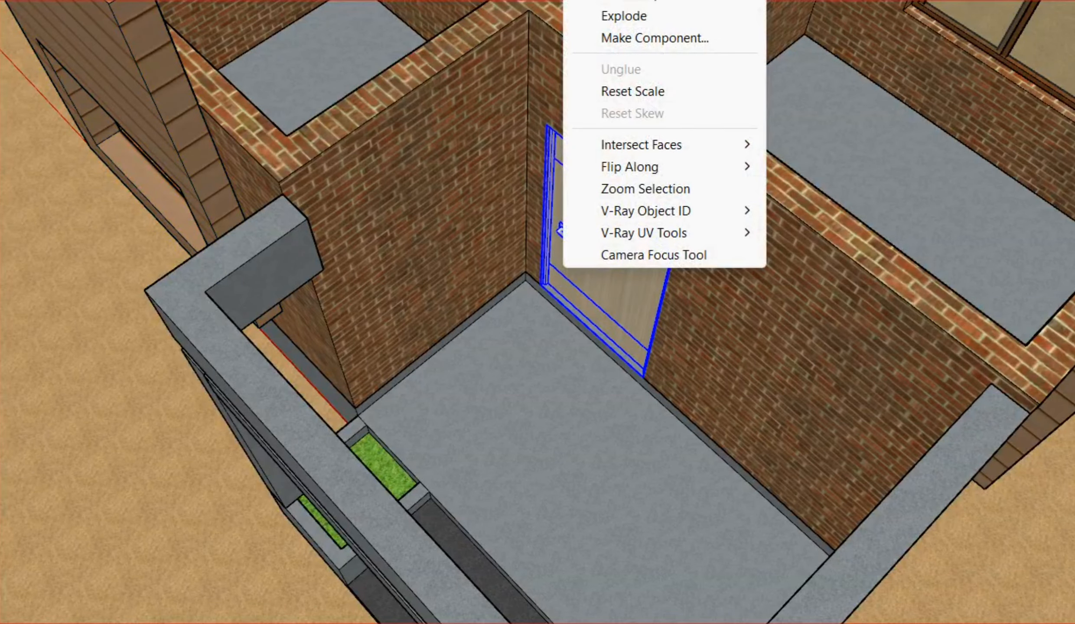
click(615, 0)
scroll(584, 131, up, 2)
key(t)
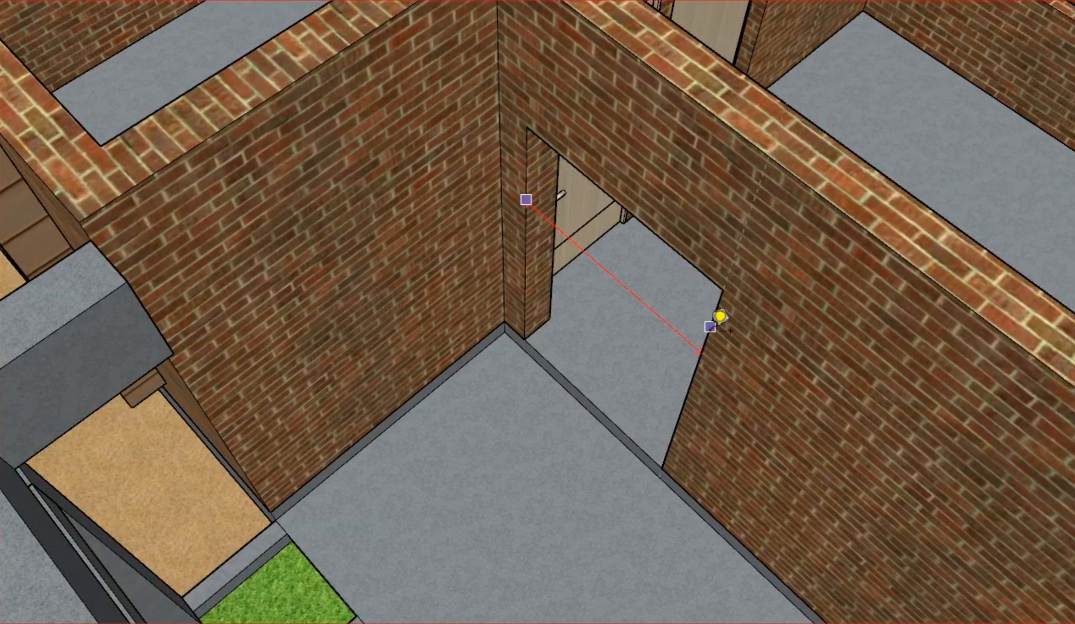
key(space)
Step: Measure the floor of the large room behind the entrance between its walls
scroll(287, 427, down, 6)
middle_drag(289, 434, 370, 481)
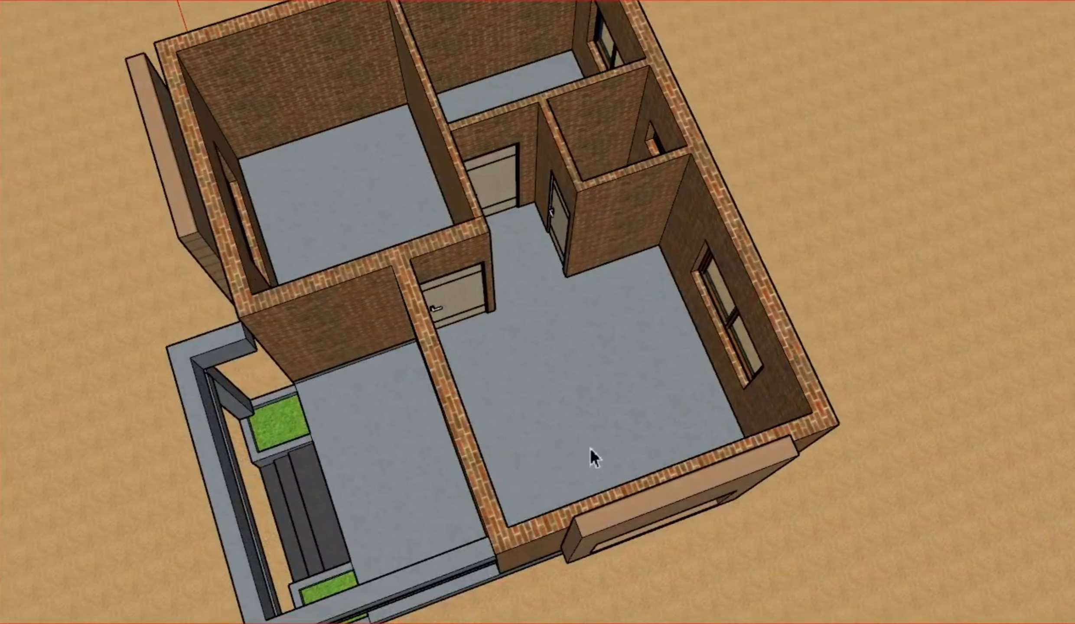
middle_drag(590, 453, 545, 479)
scroll(574, 538, down, 5)
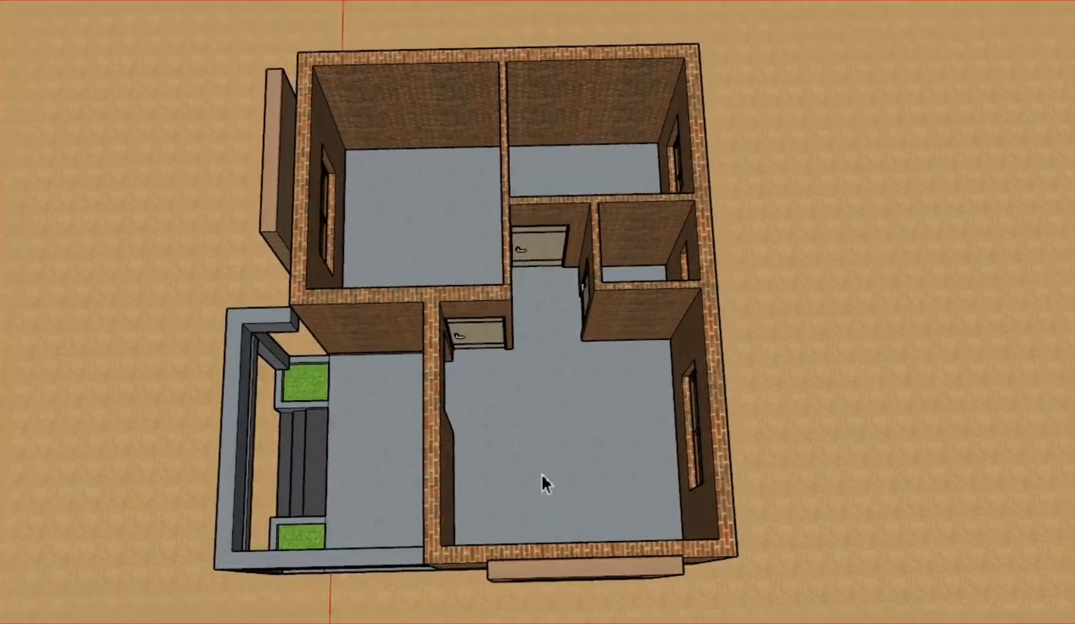
scroll(545, 523, up, 5)
middle_drag(545, 521, 533, 554)
key(t)
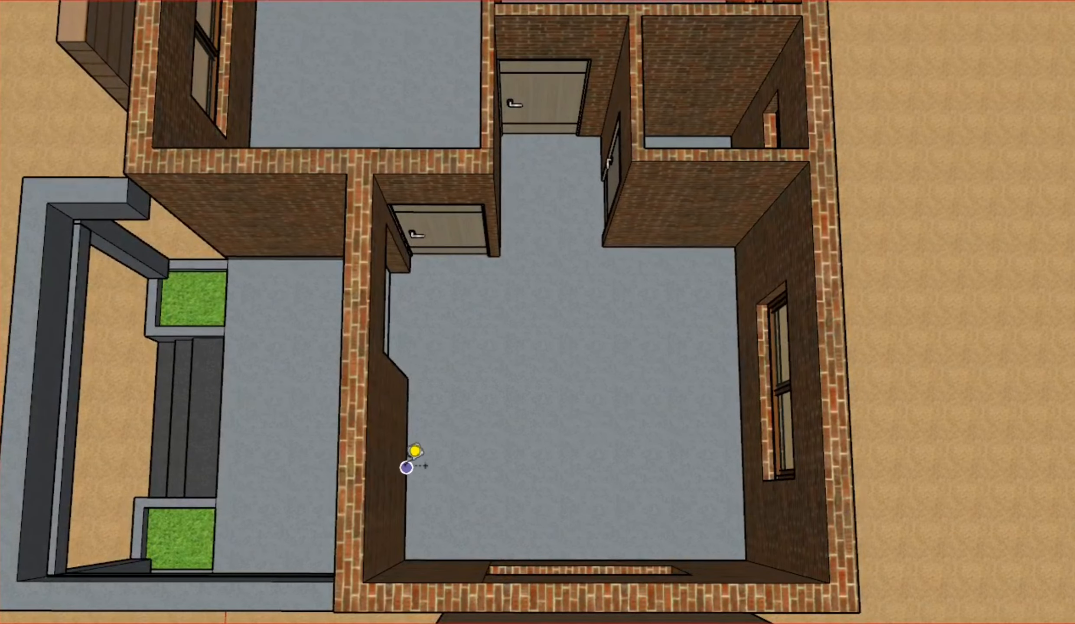
key(space)
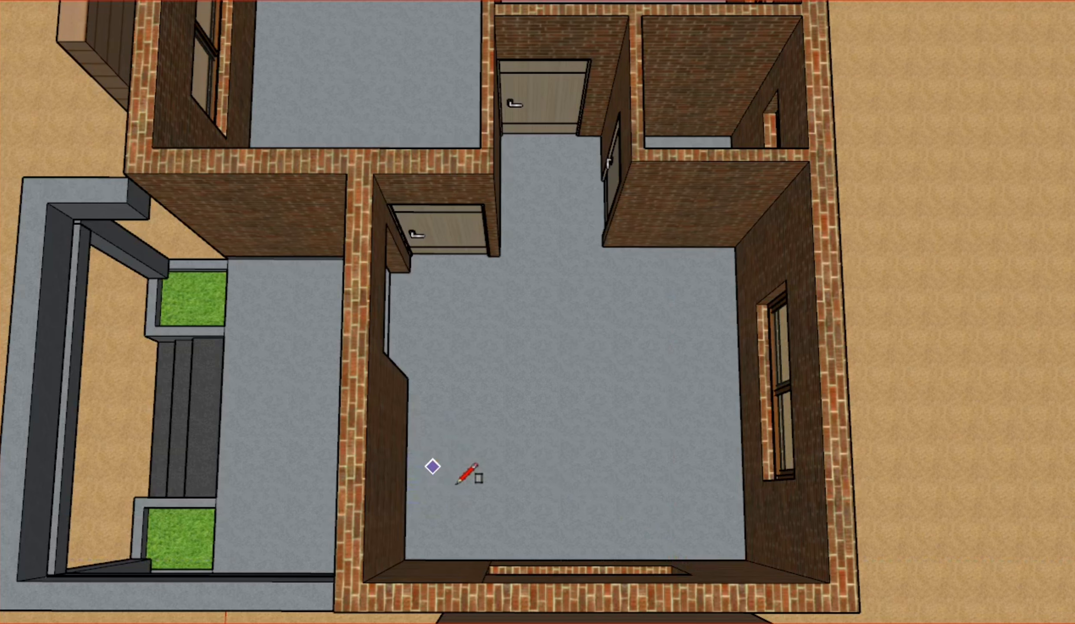
Step: Draw two floor rectangles in the large room, a wide one along the side wall and a smaller one by the rear window
click(433, 466)
click(619, 545)
click(644, 293)
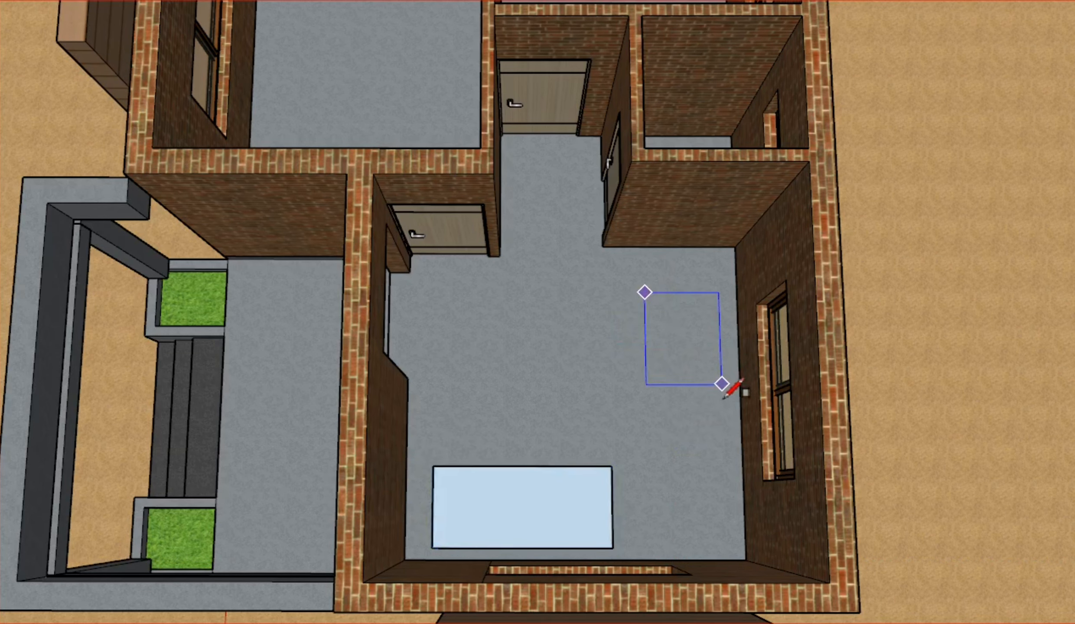
click(722, 384)
key(space)
Step: Hide the door between the large room and the front bedroom
scroll(674, 478, down, 5)
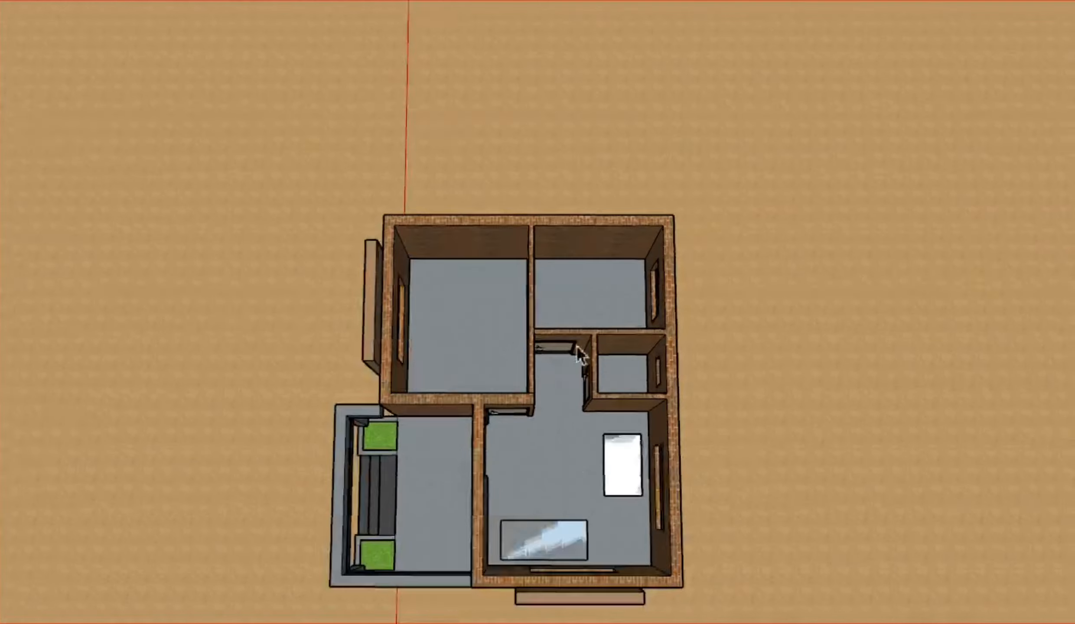
scroll(518, 391, up, 3)
middle_drag(519, 392, 441, 447)
right_click(439, 449)
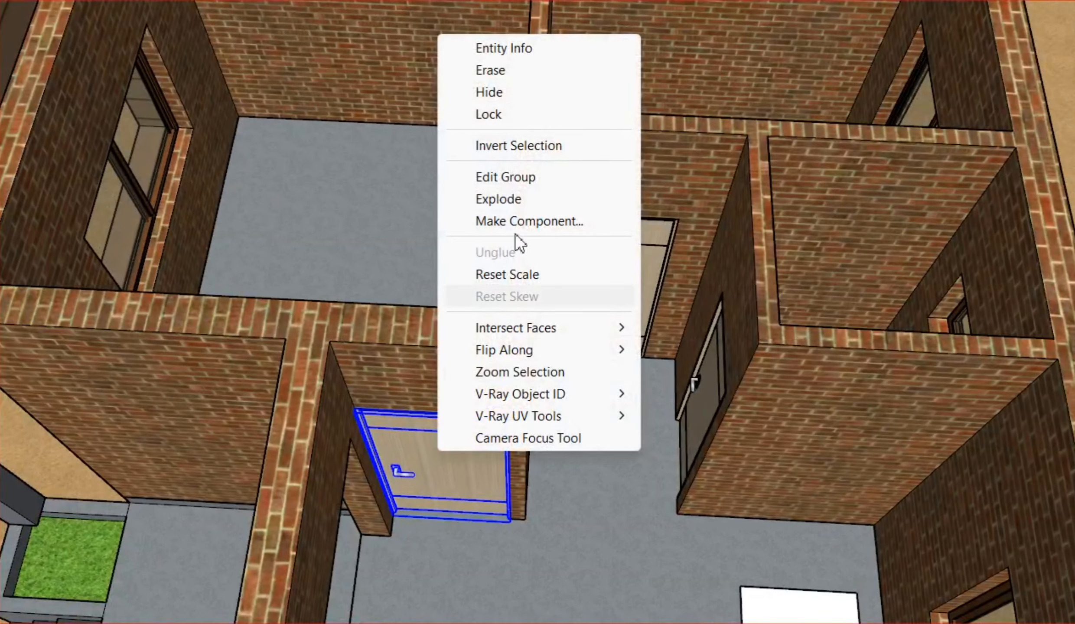
click(523, 97)
scroll(523, 260, down, 5)
middle_drag(413, 260, 396, 329)
Step: Measure the front bedroom floor's length and width between its walls
key(t)
scroll(395, 329, up, 4)
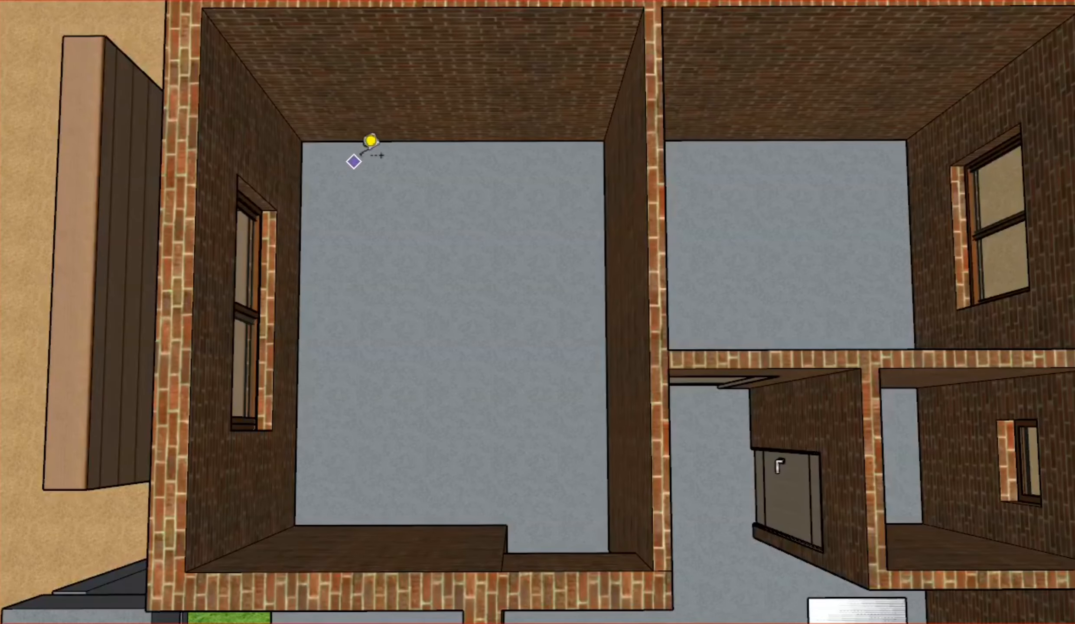
click(357, 526)
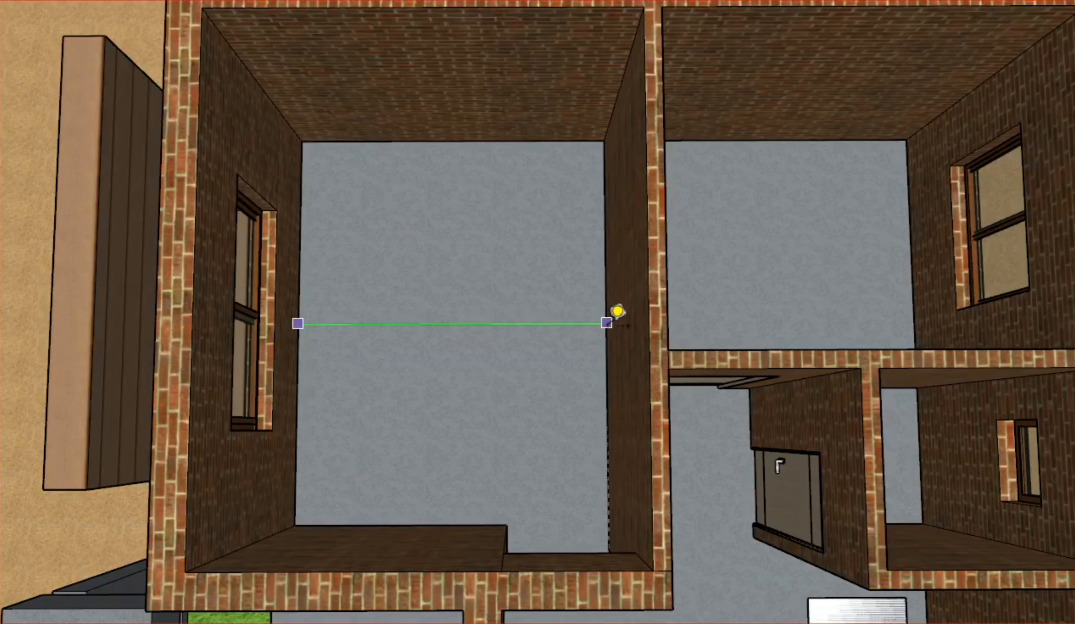
Step: Hide the door at the end of the passage that leads to the rear bedroom
scroll(348, 298, down, 5)
middle_drag(432, 355, 523, 369)
right_click(523, 371)
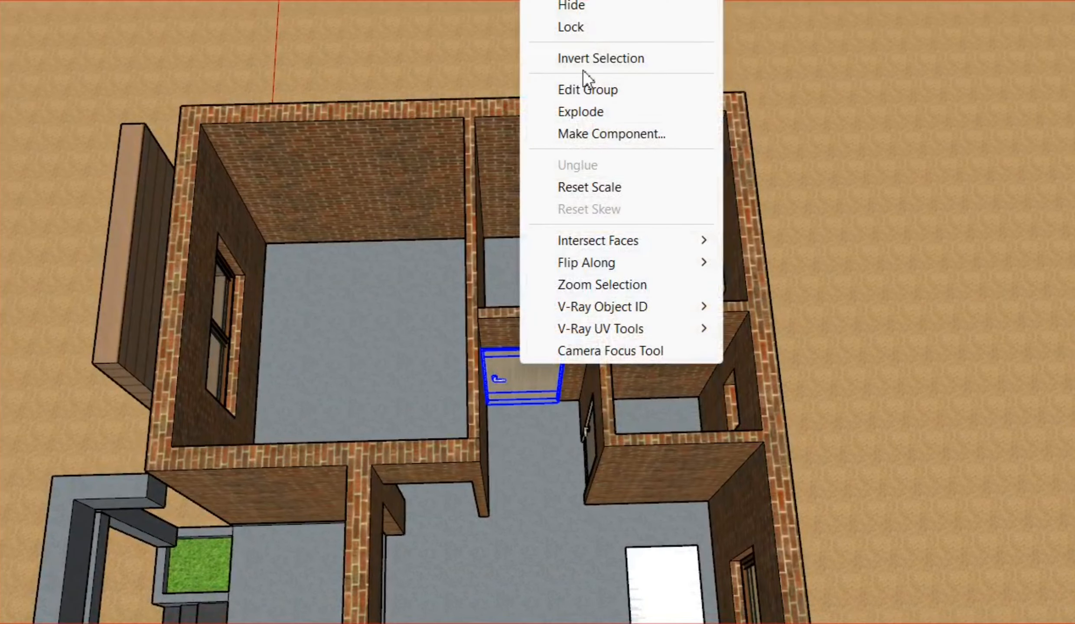
click(580, 6)
middle_drag(537, 217, 537, 242)
scroll(585, 288, up, 6)
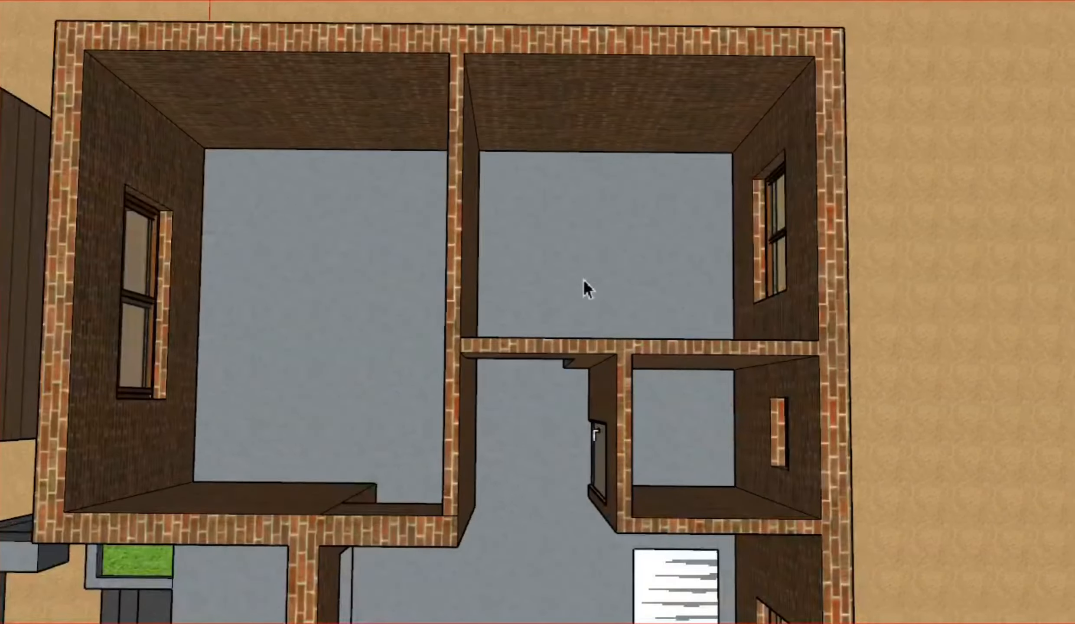
Step: Measure the rear bedroom floor's length and width between its walls
scroll(580, 361, down, 4)
middle_drag(611, 277, 624, 235)
scroll(620, 252, up, 4)
key(t)
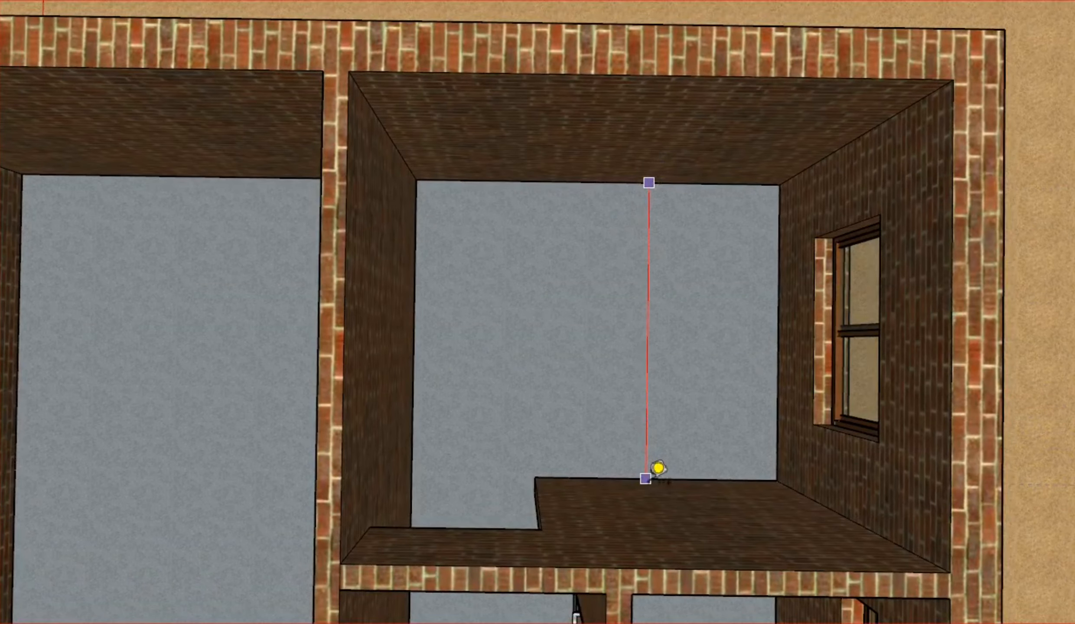
click(647, 478)
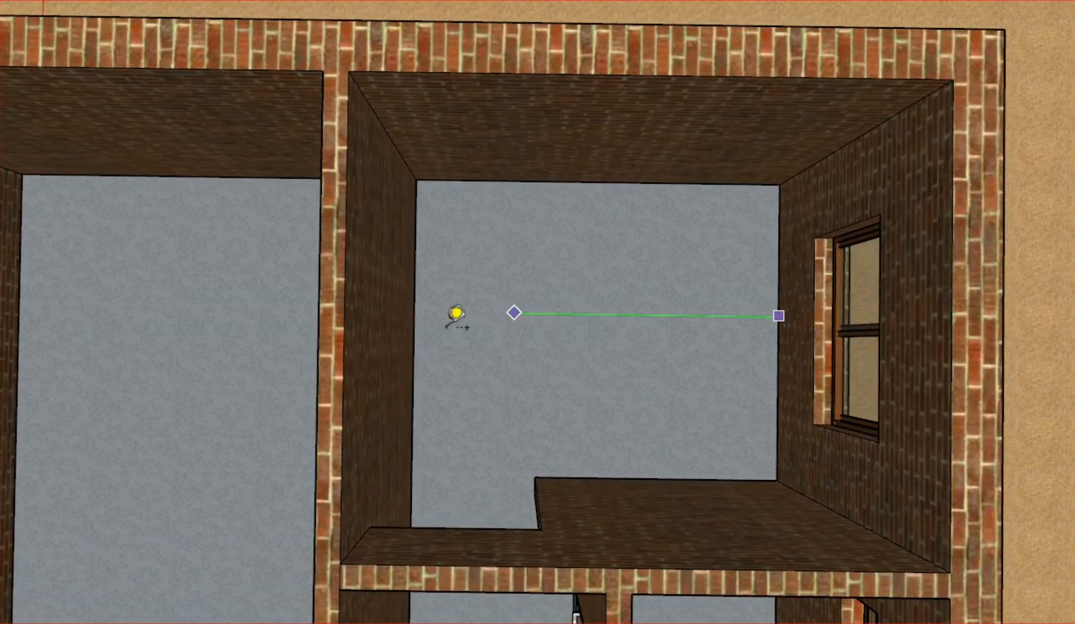
key(space)
Step: Hide the door of the small room beside the passage
scroll(563, 143, down, 5)
middle_drag(563, 147, 580, 132)
scroll(563, 132, down, 2)
middle_drag(459, 128, 566, 240)
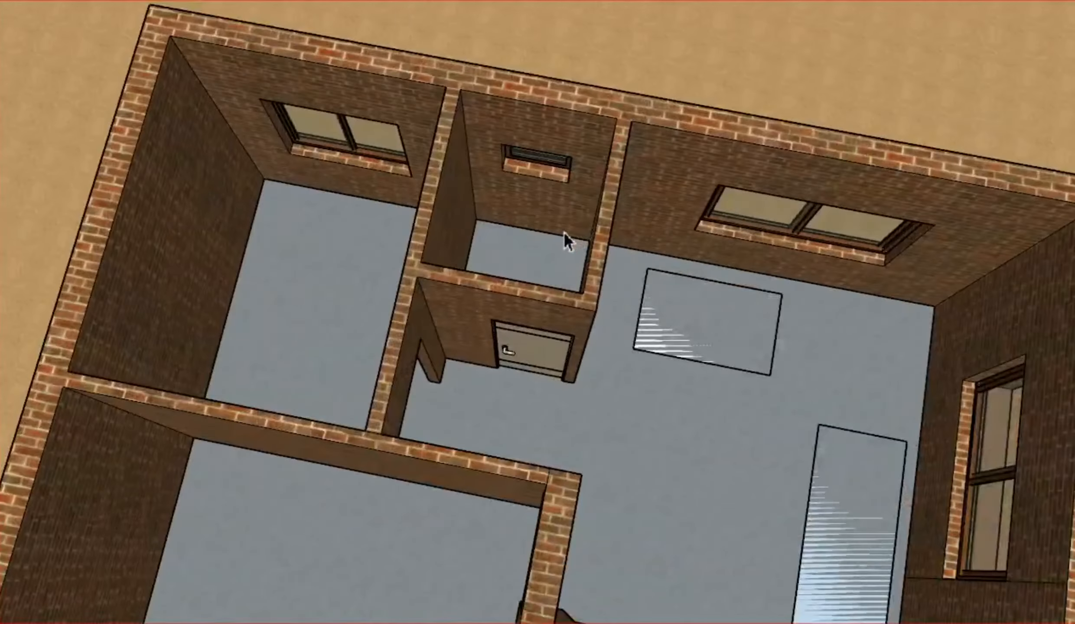
scroll(580, 265, up, 6)
scroll(559, 392, down, 3)
right_click(547, 388)
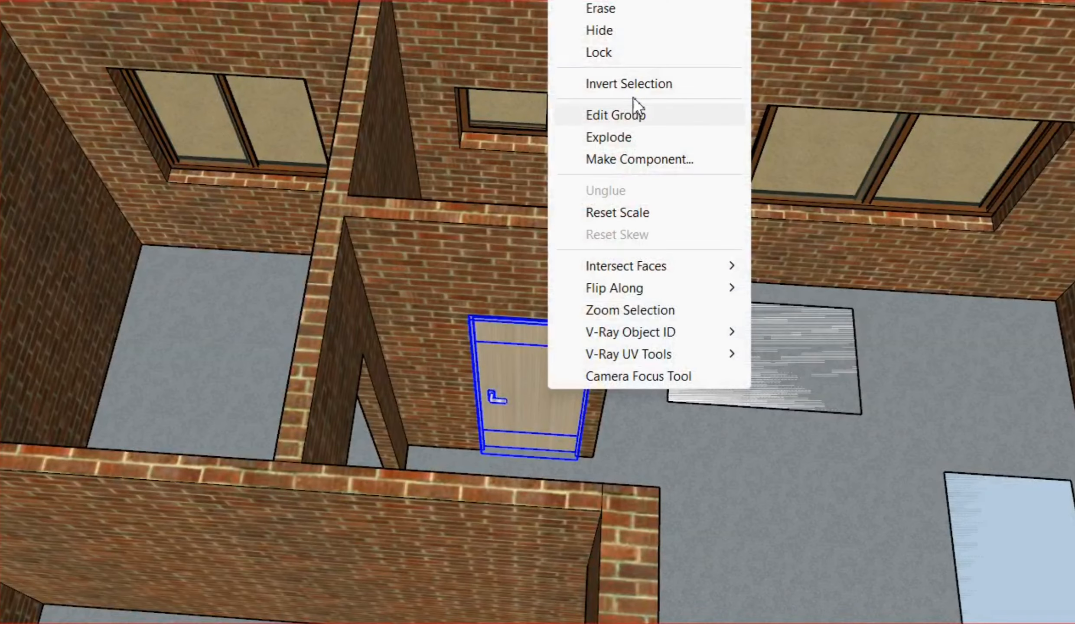
click(607, 34)
Step: Measure the small room's floor from its outer window wall to the opposite wall
middle_drag(604, 243, 468, 252)
scroll(451, 225, up, 3)
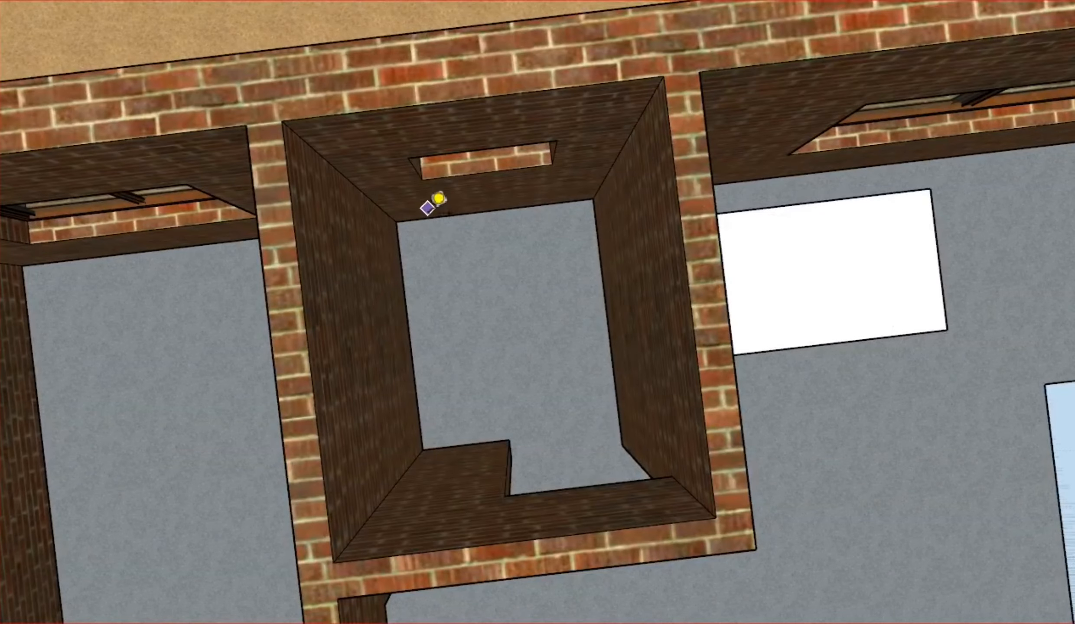
click(474, 454)
Step: Examine the whole floor plan from above, including the rooms, passage, porch and marked furniture areas
scroll(409, 345, down, 5)
middle_drag(348, 259, 420, 368)
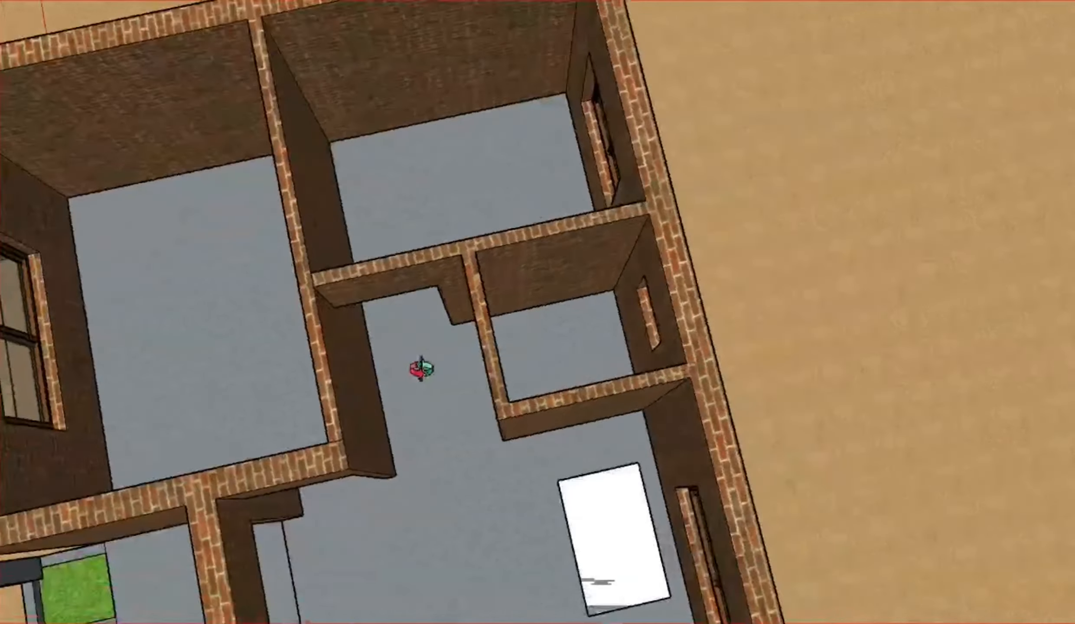
scroll(642, 260, down, 4)
middle_drag(643, 257, 574, 366)
scroll(621, 182, down, 3)
scroll(511, 373, up, 3)
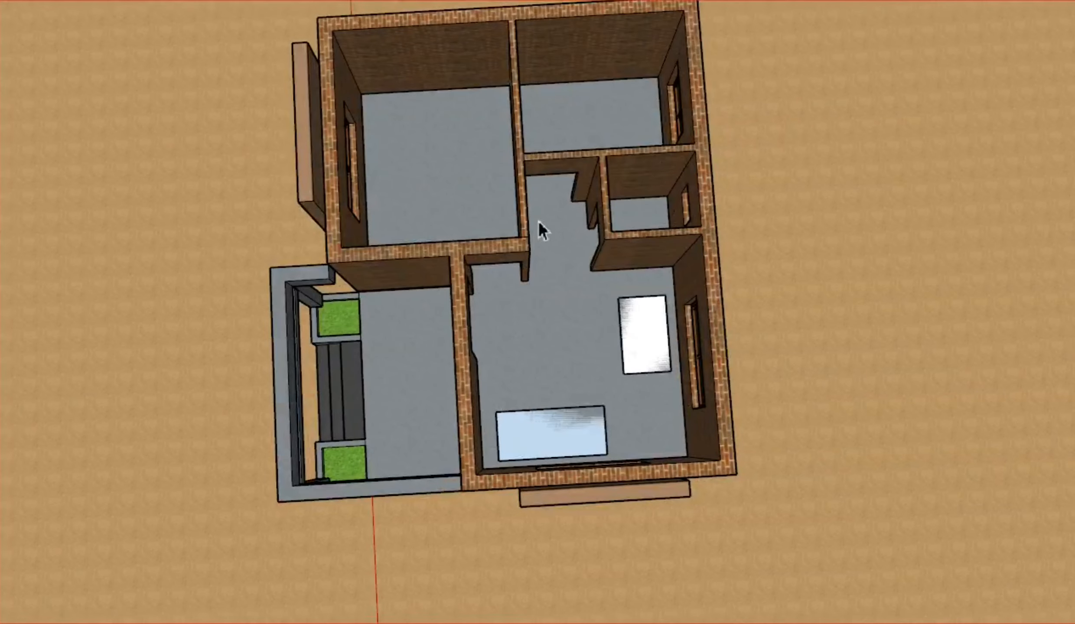
middle_drag(538, 220, 641, 217)
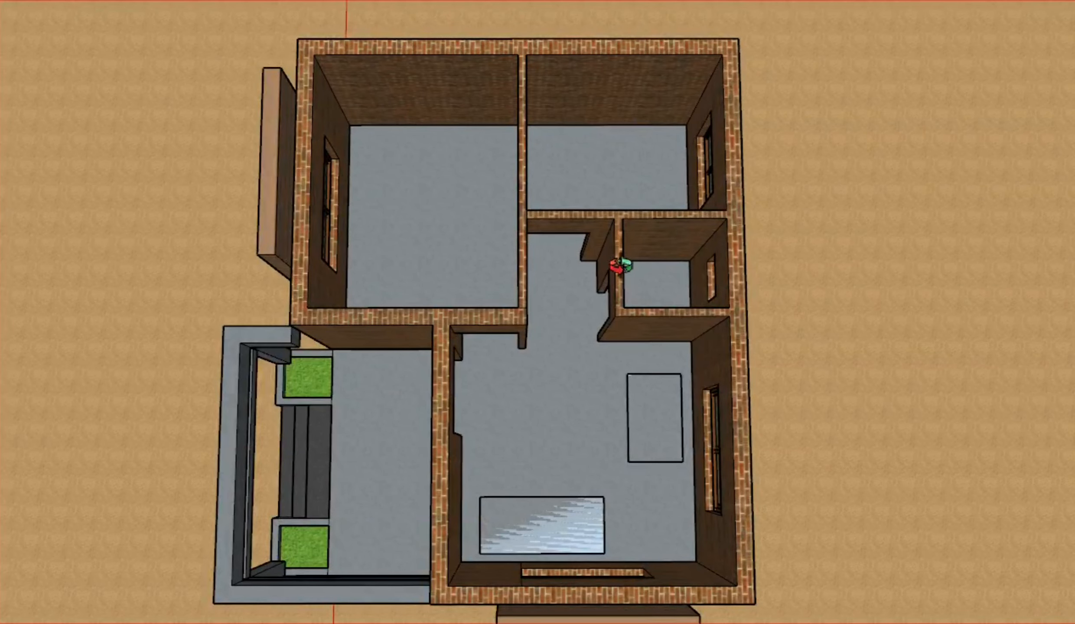
middle_drag(620, 265, 537, 271)
middle_drag(212, 291, 243, 260)
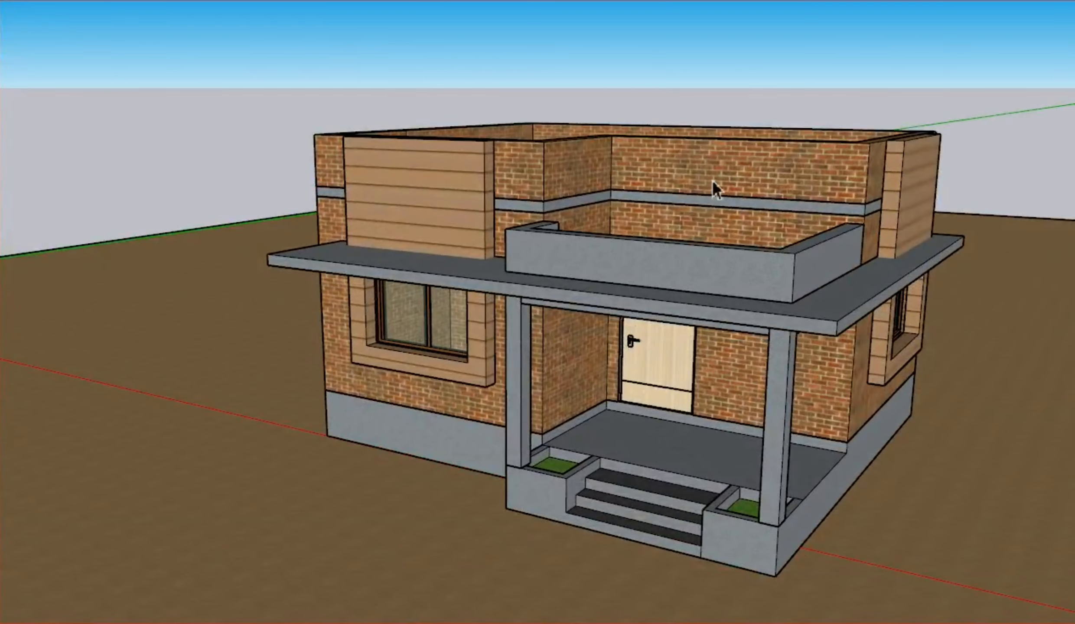
Step: Examine the complete house exterior from all sides, including the porch terrace, roof parapet, side windows and rear wall
middle_drag(713, 183, 561, 199)
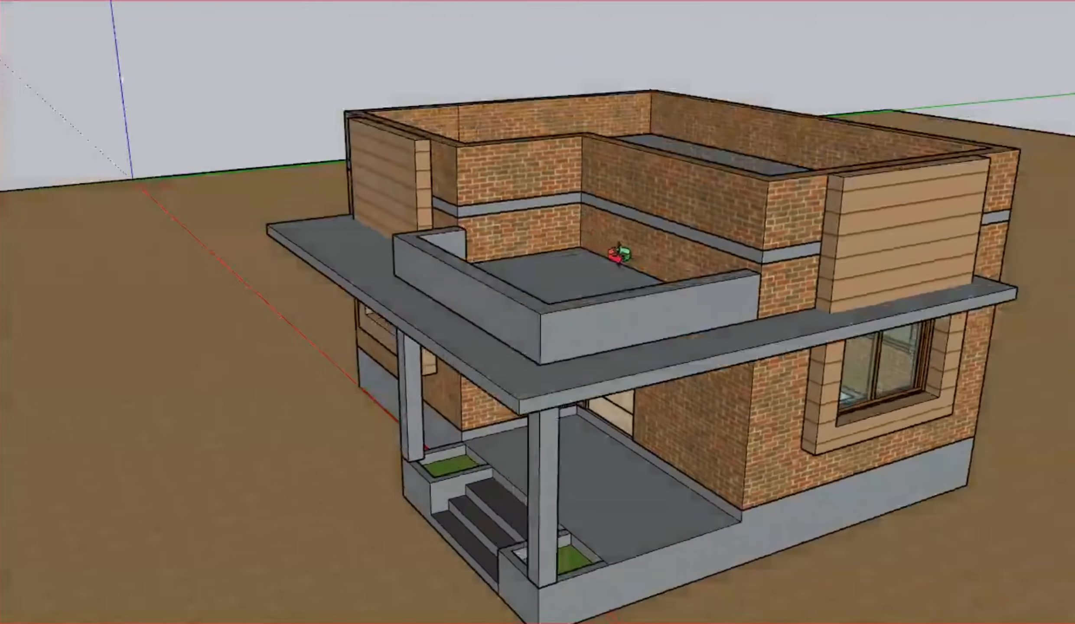
middle_drag(618, 255, 628, 255)
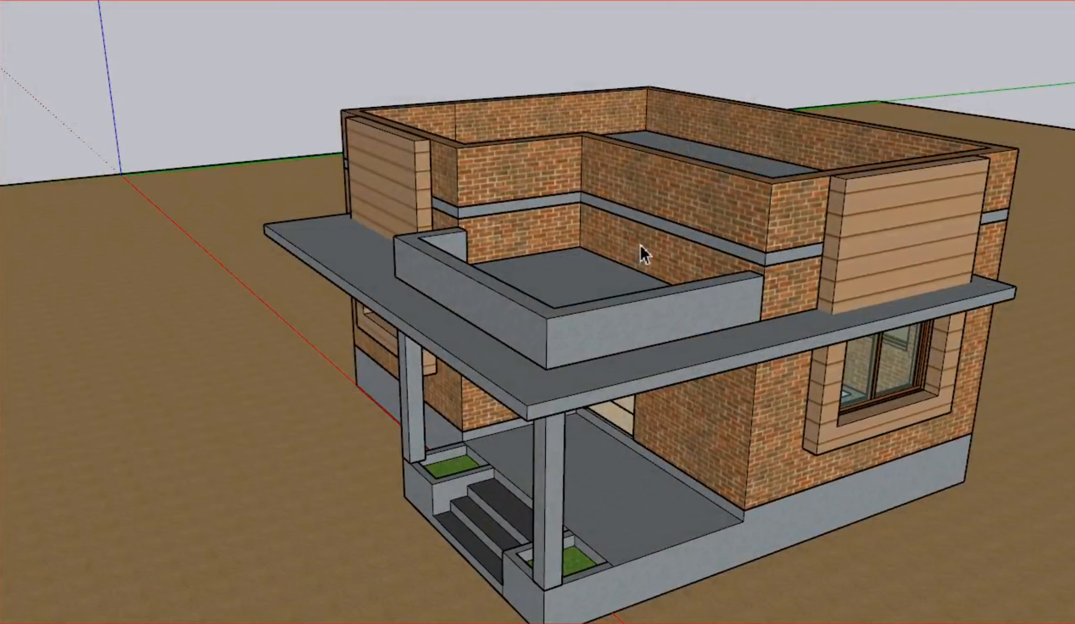
middle_drag(516, 245, 524, 259)
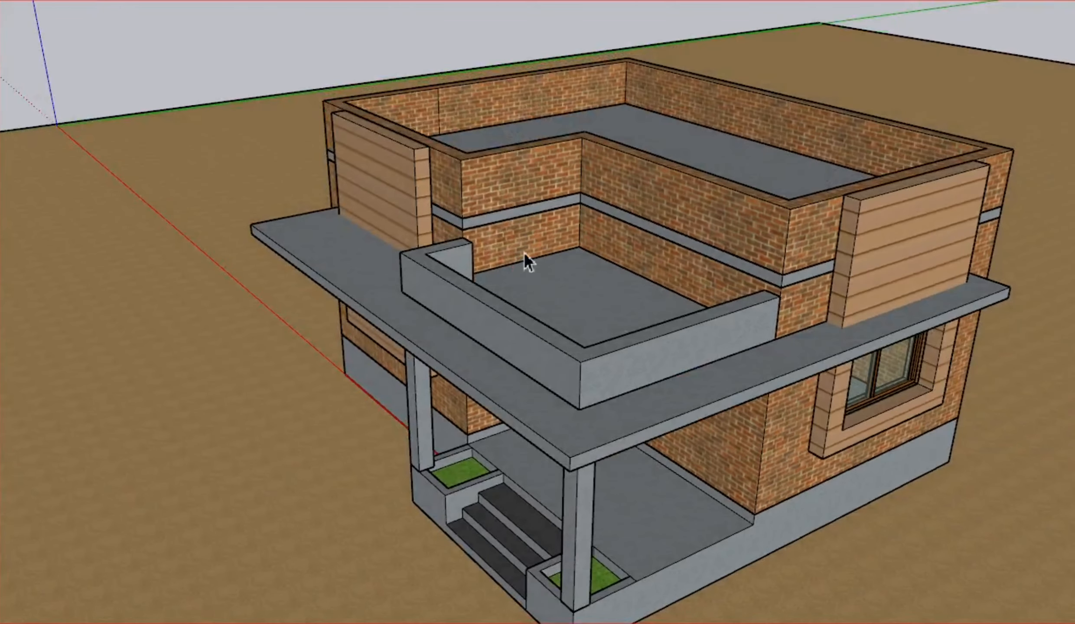
scroll(520, 247, down, 2)
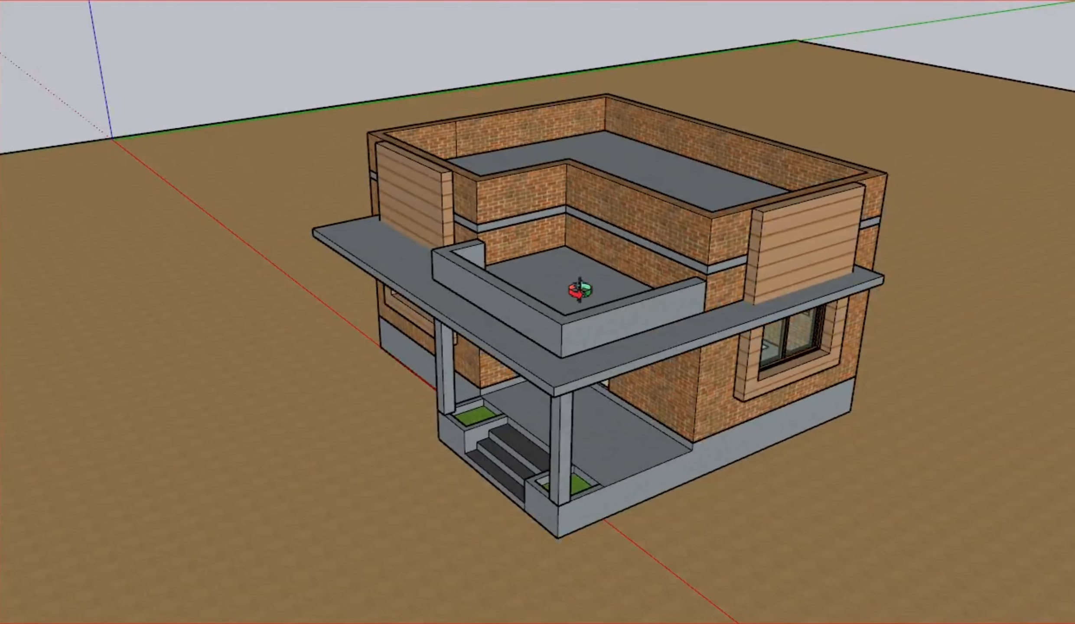
middle_drag(580, 289, 494, 284)
middle_drag(675, 304, 454, 282)
middle_drag(761, 317, 372, 282)
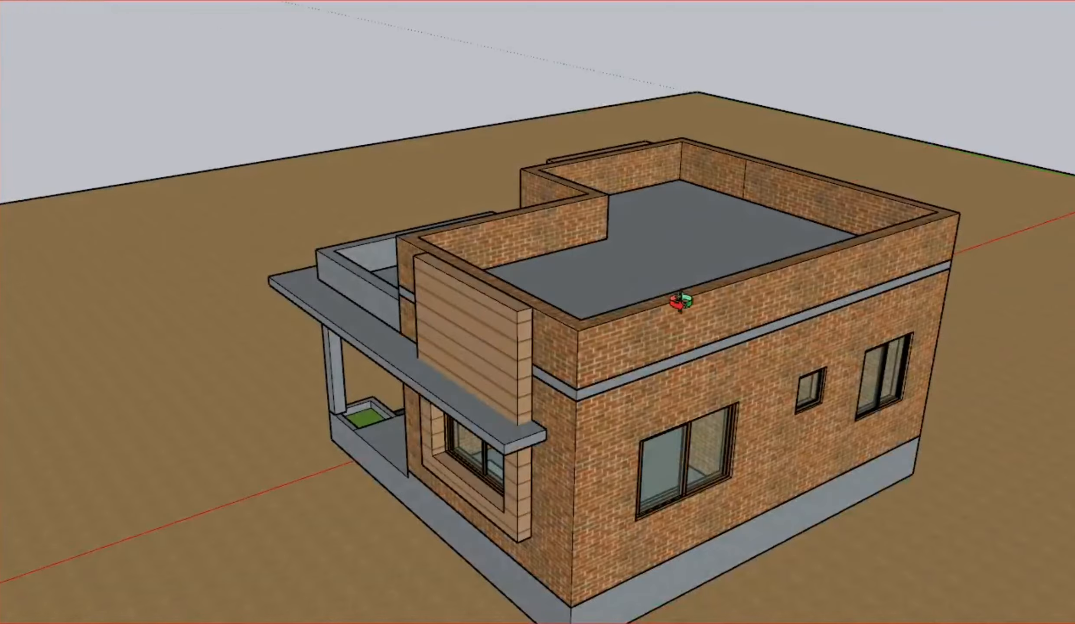
middle_drag(680, 302, 546, 295)
scroll(572, 217, down, 2)
mouse_move(718, 298)
middle_down()
mouse_move(572, 218)
mouse_move(453, 345)
middle_up()
scroll(830, 414, up, 3)
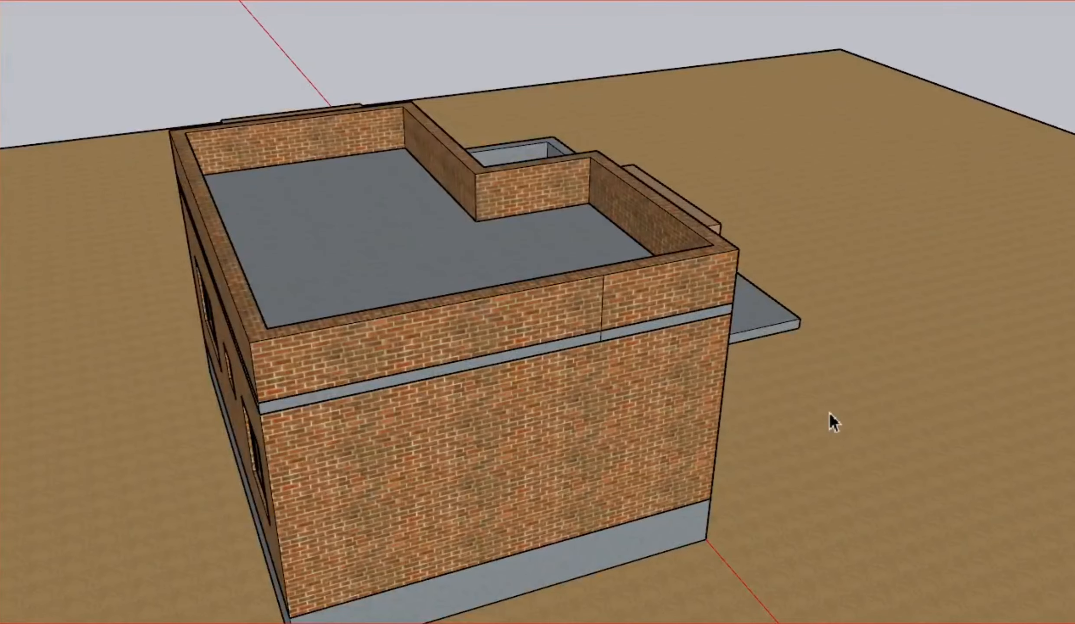
mouse_move(830, 423)
middle_down()
mouse_move(448, 379)
mouse_move(450, 312)
mouse_move(412, 281)
middle_up()
scroll(470, 344, up, 3)
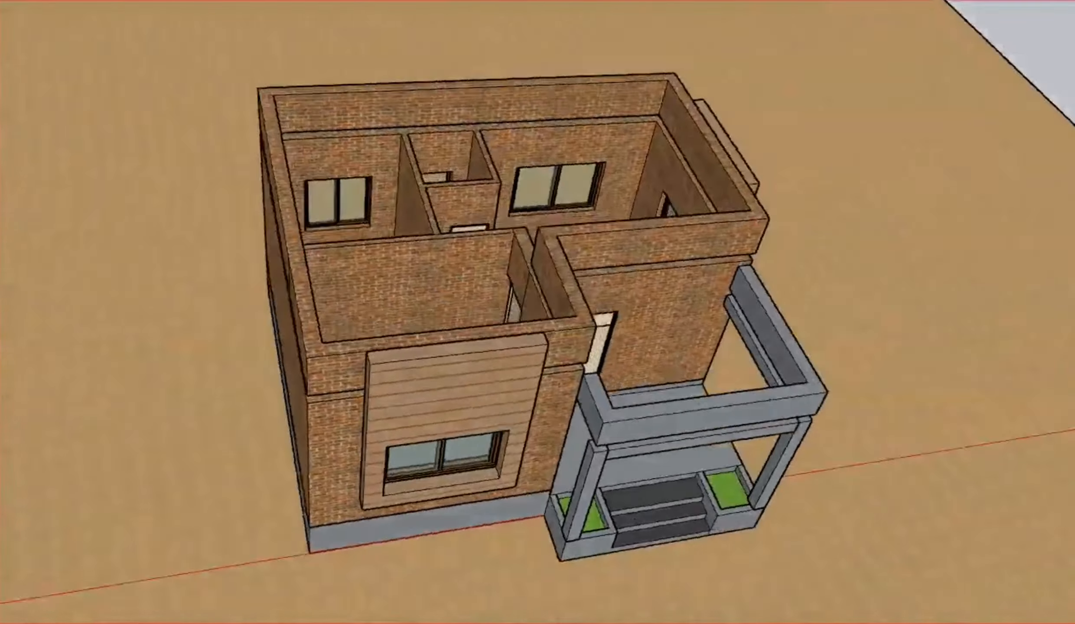
Step: Measure the plinth's height below the framed window beside the porch
scroll(576, 281, up, 3)
middle_drag(689, 260, 583, 34)
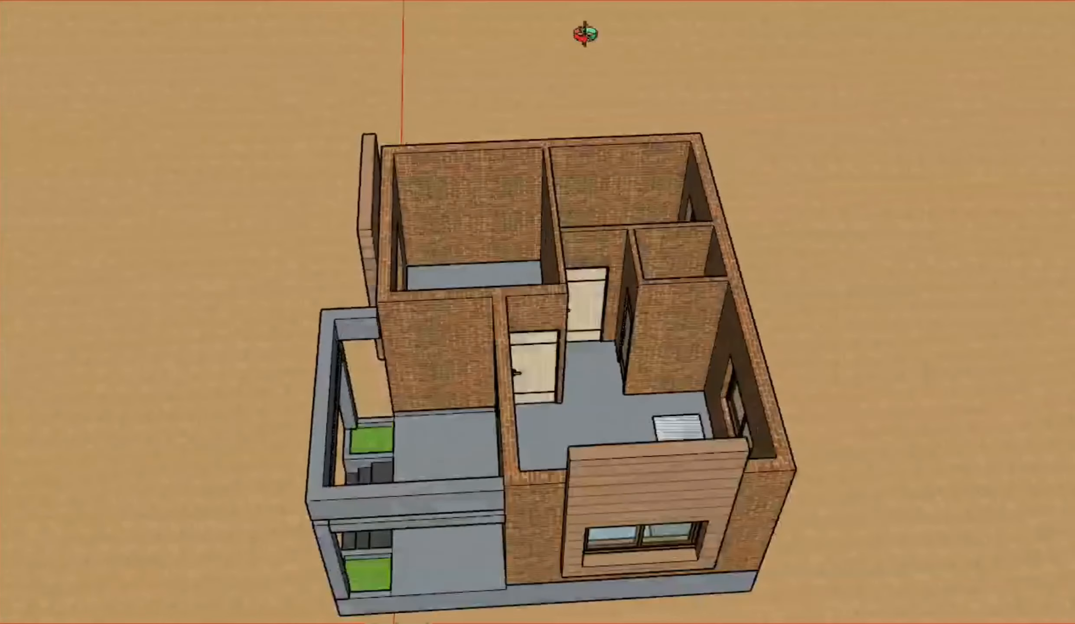
middle_drag(624, 559, 579, 277)
key(t)
scroll(684, 562, up, 5)
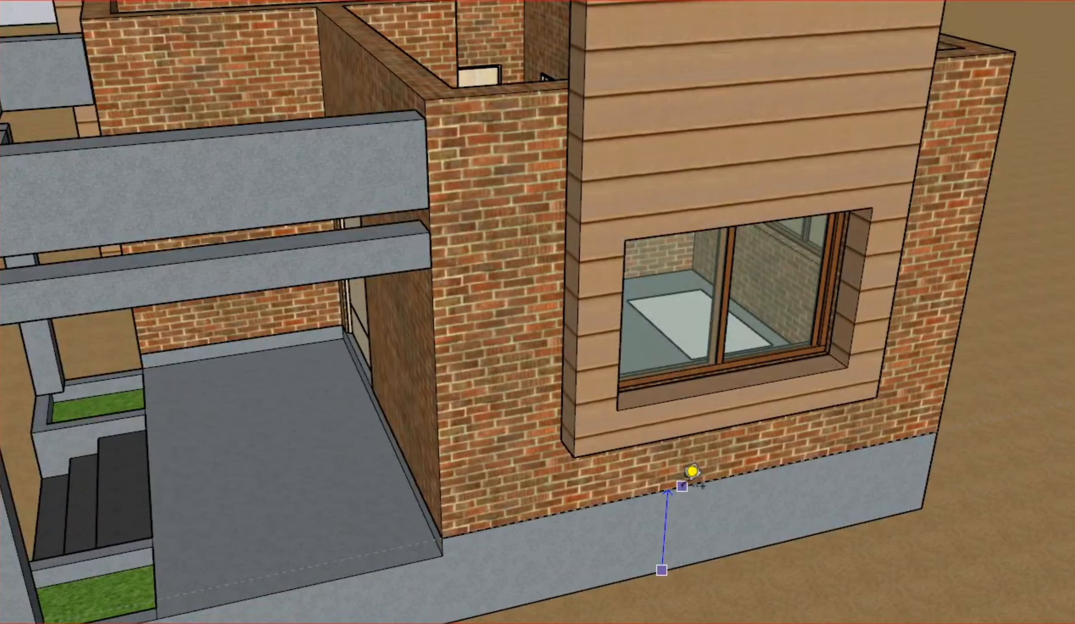
Step: Measure the height of the door at the end of the passage
scroll(681, 484, down, 4)
middle_drag(622, 330, 570, 538)
scroll(570, 538, down, 3)
middle_drag(578, 390, 490, 468)
scroll(626, 267, up, 3)
middle_drag(627, 270, 525, 300)
scroll(552, 271, up, 6)
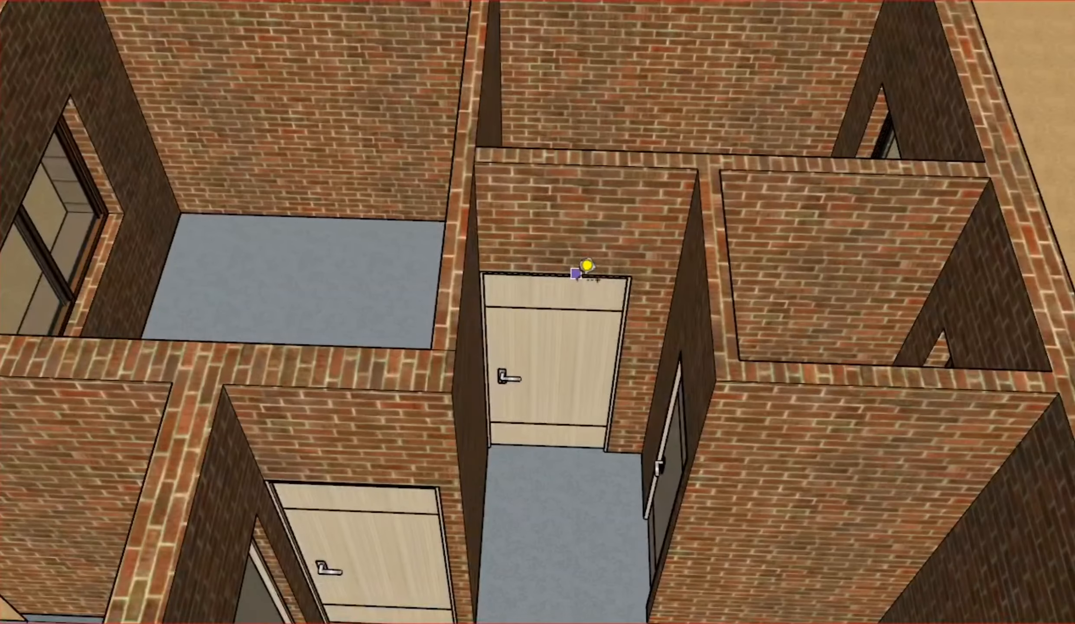
key(space)
Step: Undo the hiding of the roof slab and the porch canopy
scroll(563, 369, down, 7)
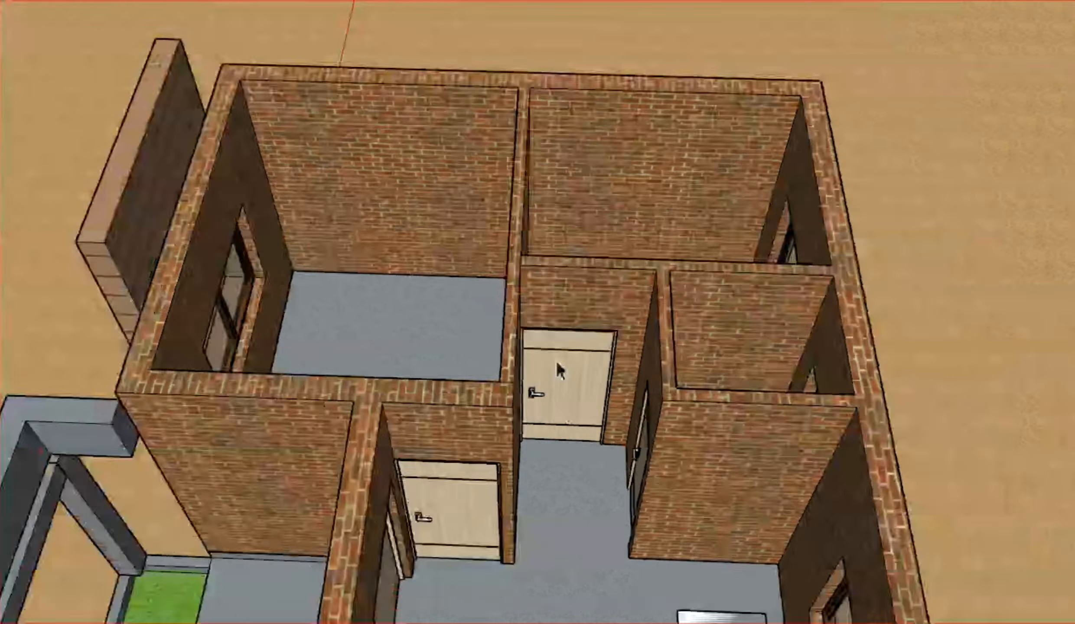
middle_drag(424, 216, 642, 109)
key(ctrl+z)
key(ctrl+z)
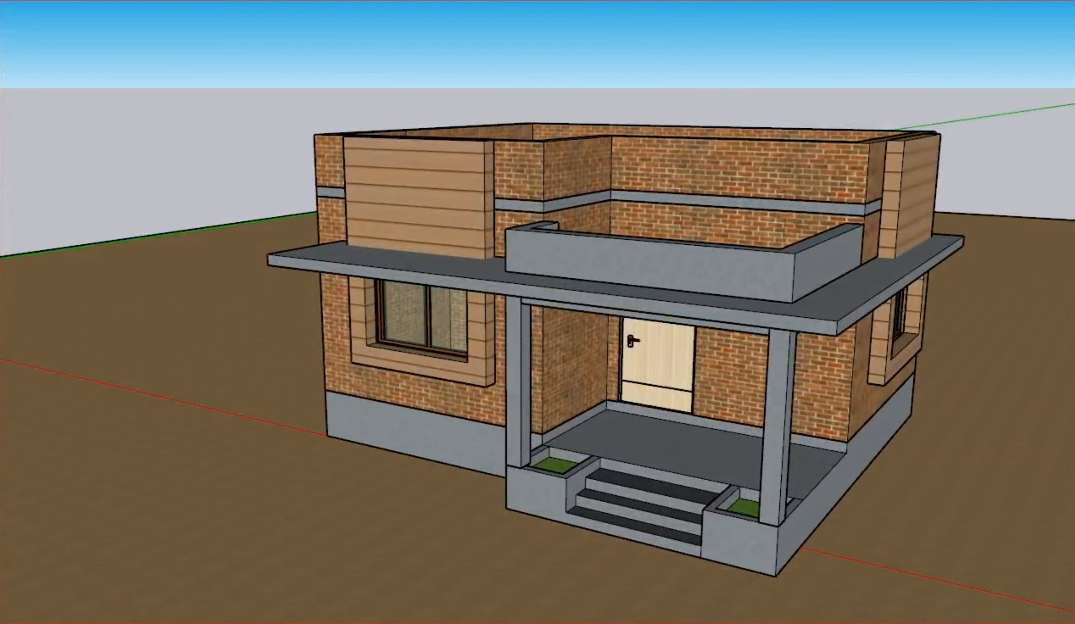
Step: Examine the finished house's front facade, porch and roof terraces from several angles
mouse_move(272, 372)
middle_down()
mouse_move(362, 360)
mouse_move(727, 439)
mouse_move(533, 408)
mouse_move(650, 434)
mouse_move(900, 412)
mouse_move(749, 503)
mouse_move(677, 434)
middle_up()
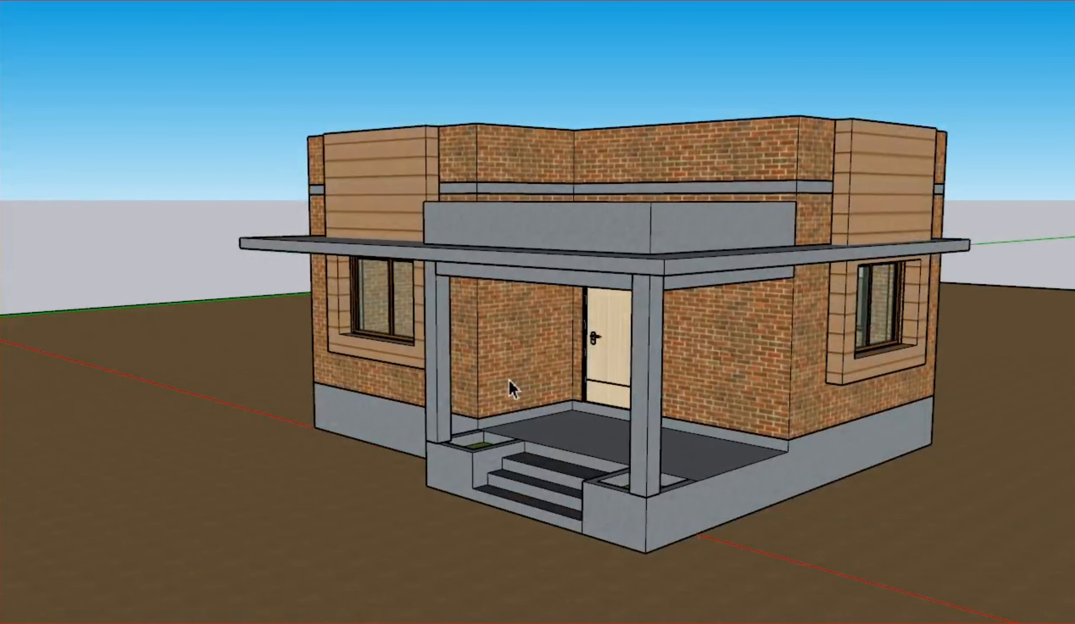
mouse_move(509, 380)
middle_down()
mouse_move(775, 432)
mouse_move(626, 408)
mouse_move(801, 346)
mouse_move(639, 358)
middle_up()
mouse_move(689, 309)
middle_down()
mouse_move(655, 439)
mouse_move(604, 303)
mouse_move(619, 352)
middle_up()
scroll(600, 475, up, 2)
scroll(631, 559, down, 3)
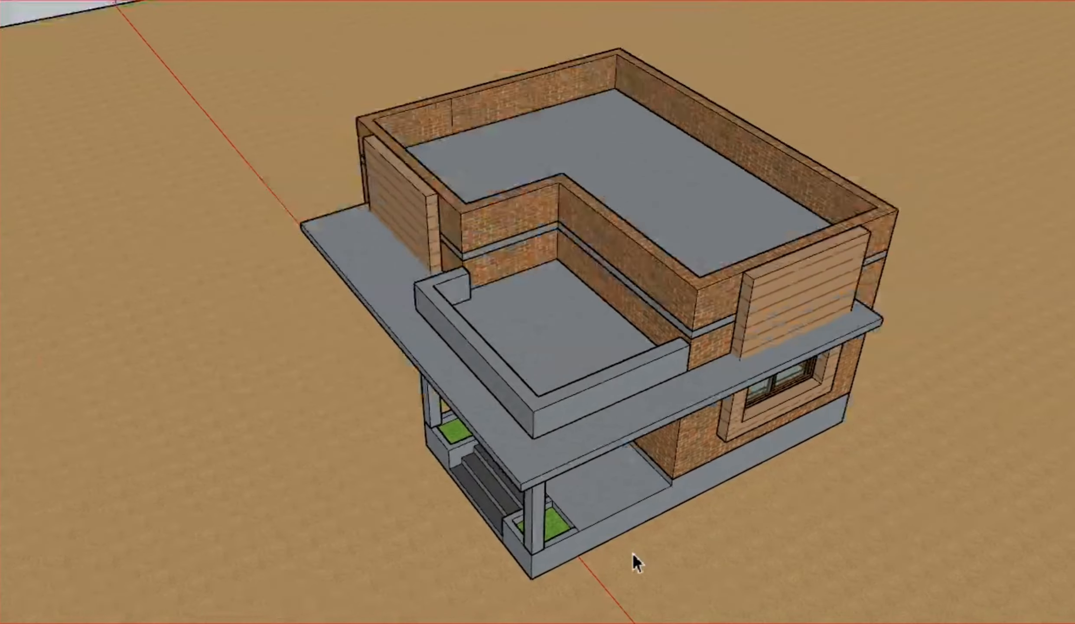
mouse_move(631, 559)
middle_down()
mouse_move(619, 497)
mouse_move(628, 398)
middle_up()
scroll(557, 491, up, 2)
middle_drag(557, 490, 823, 379)
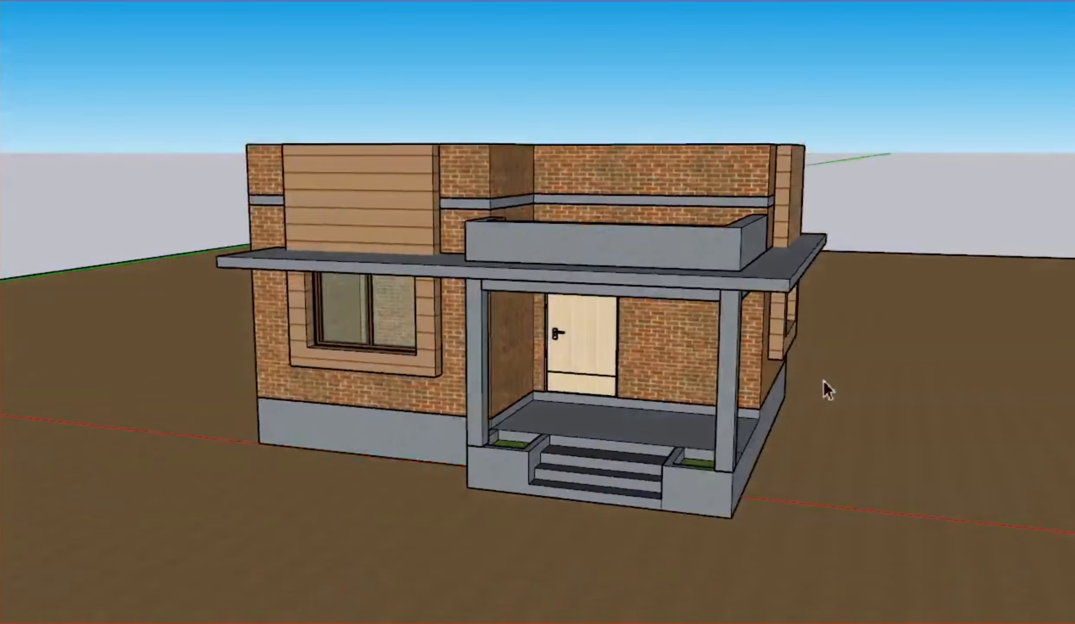